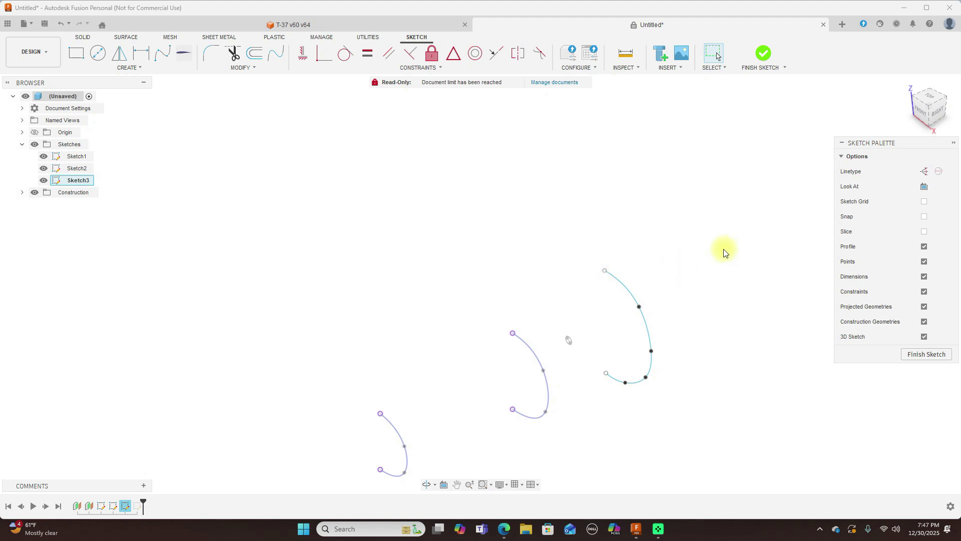
Draw a fit-point spline from the left profile through the middle profile to the right profile
{"action": "scroll", "coordinate": [725, 251], "scroll_direction": "down", "scroll_amount": 1}
{"action": "middle_click_drag", "start_coordinate": [736, 304], "coordinate": [703, 228]}
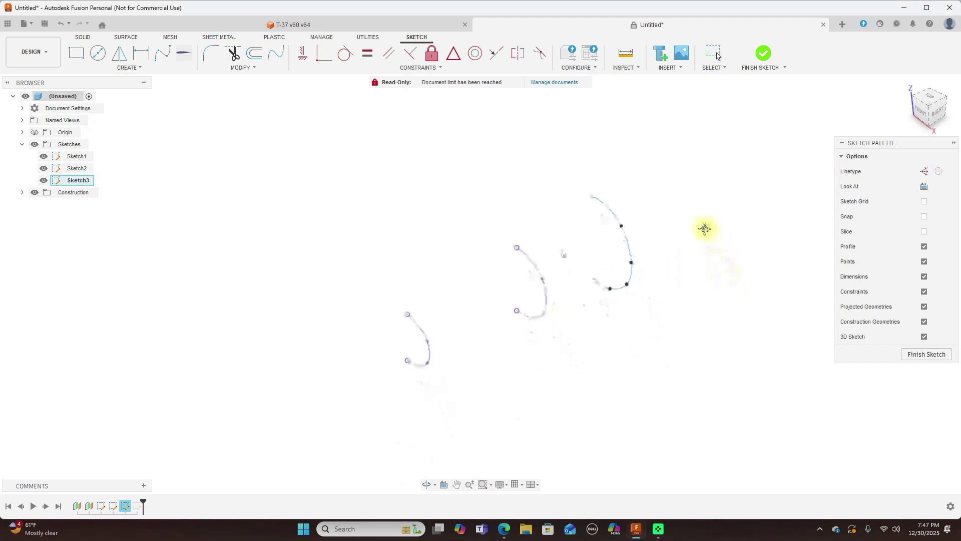
{"action": "left_click_drag", "start_coordinate": [931, 116], "coordinate": [920, 118]}
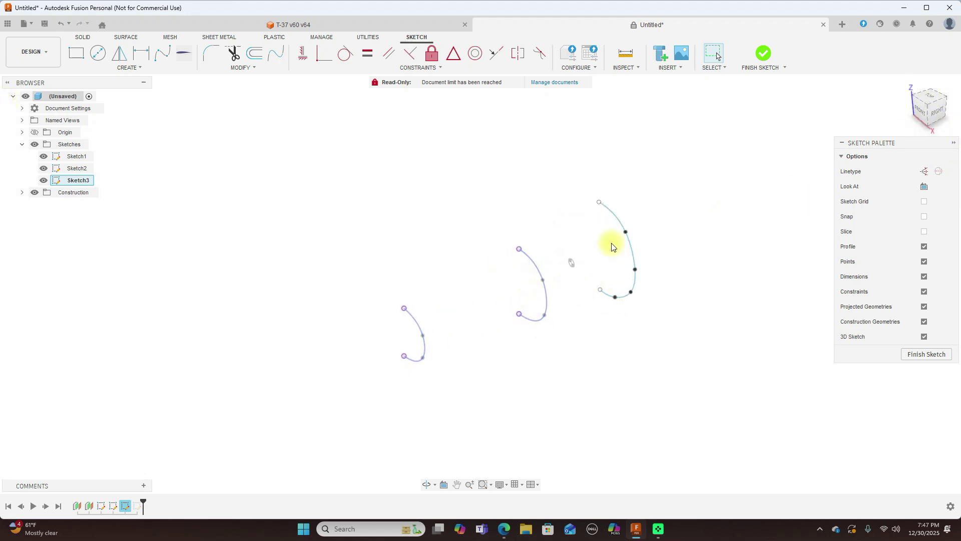
{"action": "scroll", "coordinate": [594, 260], "scroll_direction": "up", "scroll_amount": 3}
{"action": "scroll", "coordinate": [603, 264], "scroll_direction": "down", "scroll_amount": 1}
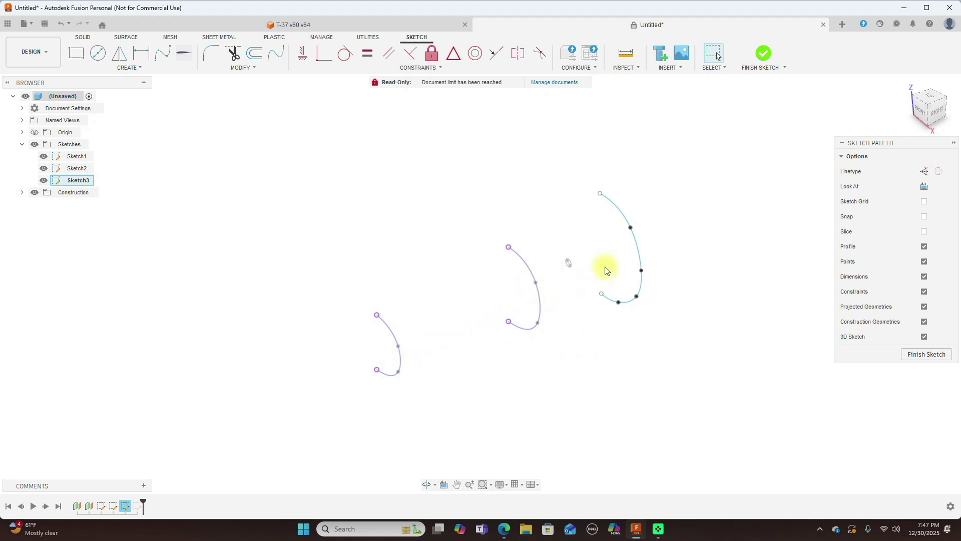
{"action": "left_click", "coordinate": [163, 54]}
{"action": "scroll", "coordinate": [606, 328], "scroll_direction": "up", "scroll_amount": 3}
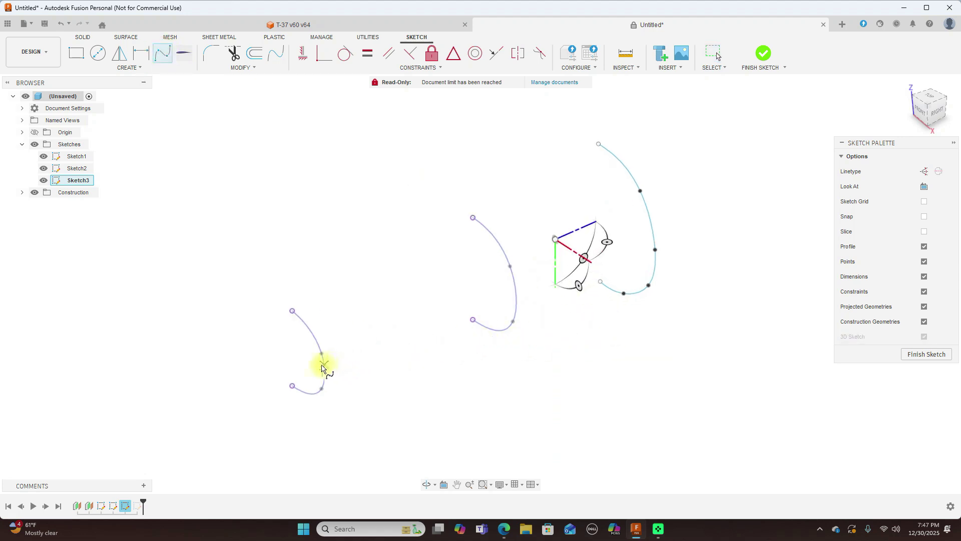
{"action": "left_click", "coordinate": [324, 365]}
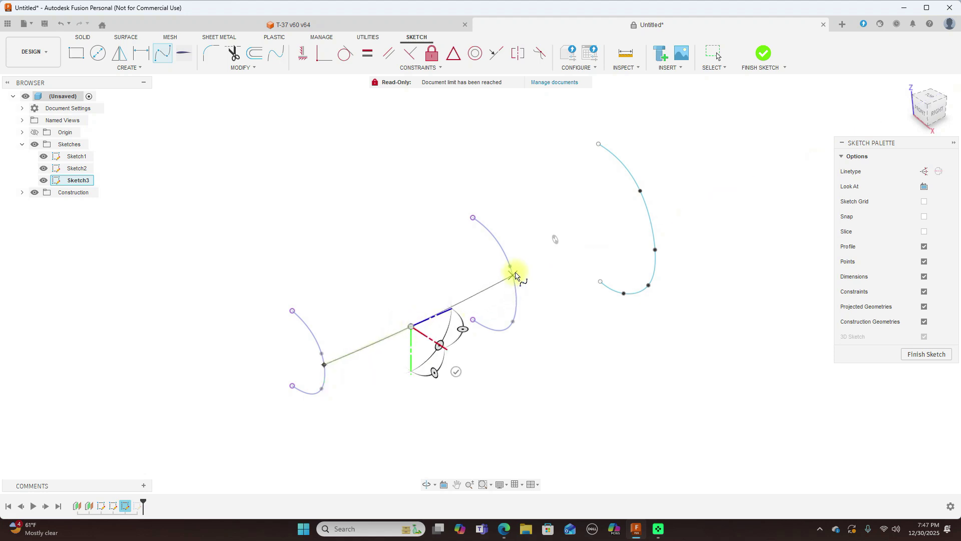
{"action": "left_click", "coordinate": [512, 273]}
{"action": "left_click", "coordinate": [594, 225]}
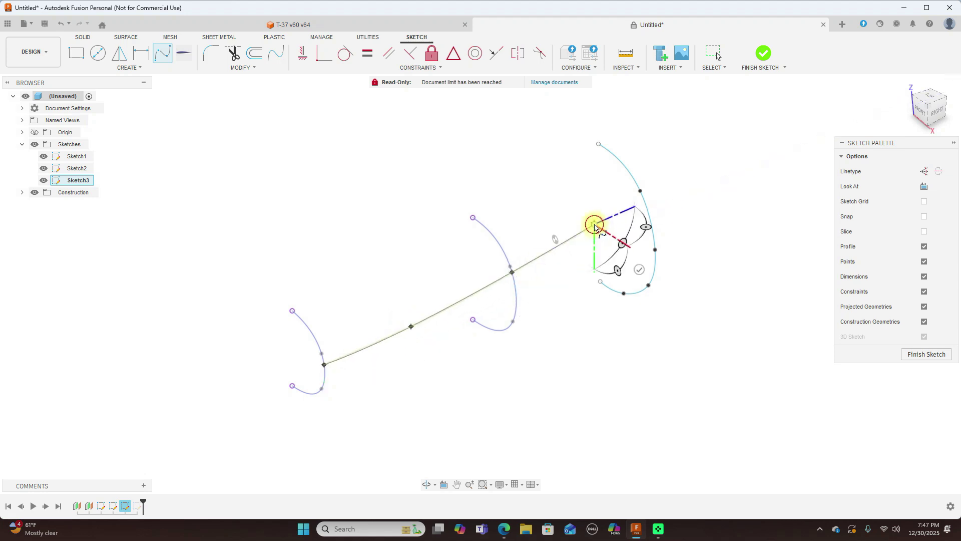
{"action": "left_click", "coordinate": [637, 184]}
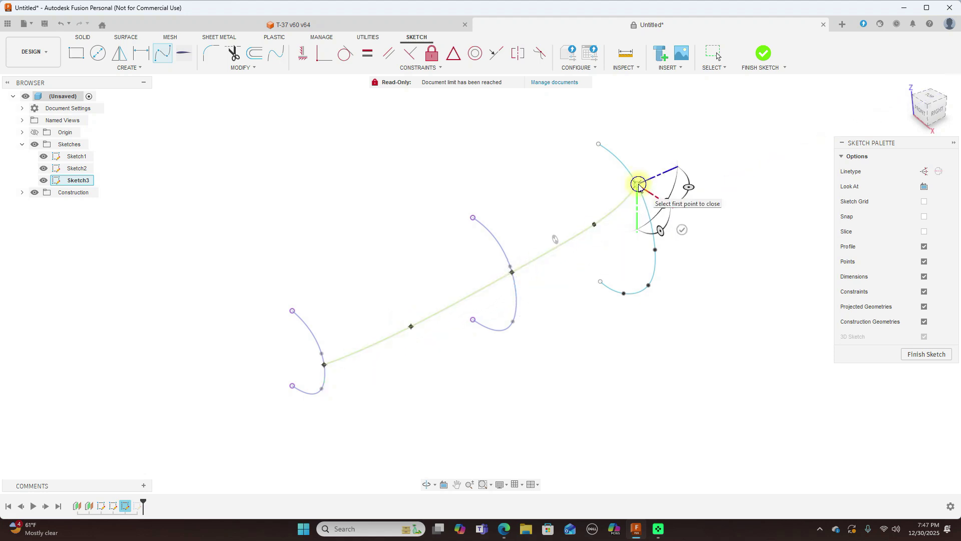
{"action": "right_click", "coordinate": [639, 192]}
{"action": "left_click", "coordinate": [666, 201]}
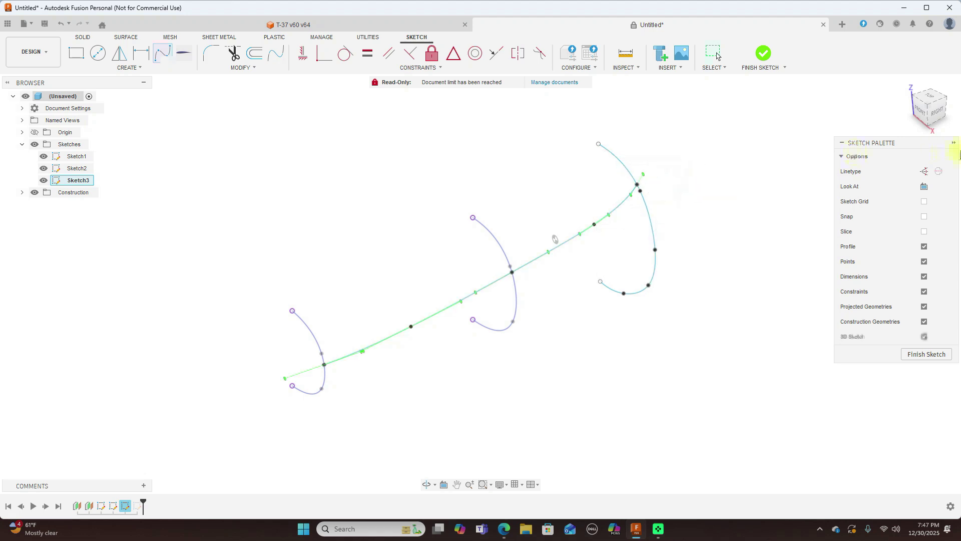
Reshape the spline's end point and left span in the Right and Top views, then finish the sketch
{"action": "left_click", "coordinate": [940, 117]}
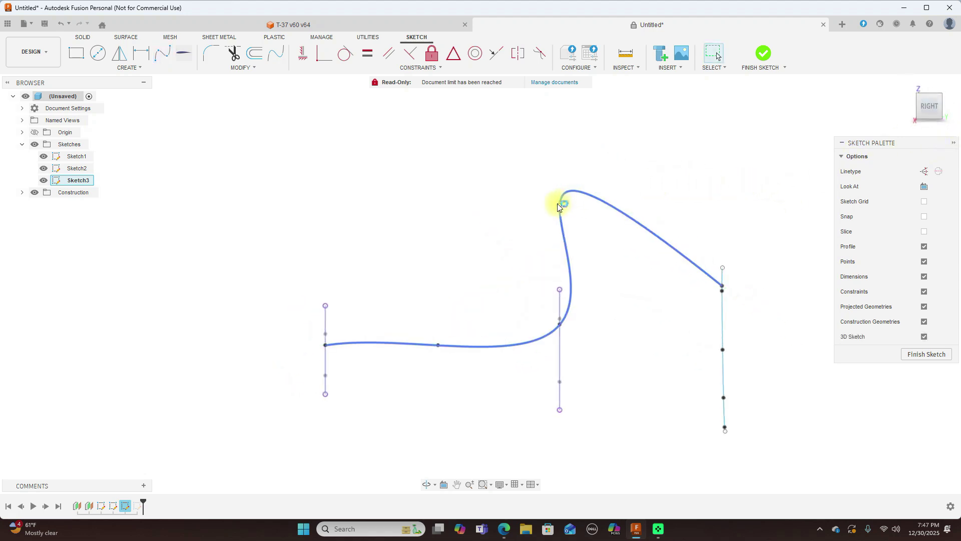
{"action": "left_click_drag", "start_coordinate": [559, 204], "coordinate": [638, 311]}
{"action": "mouse_move", "coordinate": [429, 353]}
{"action": "left_mouse_down"}
{"action": "mouse_move", "coordinate": [438, 350]}
{"action": "mouse_move", "coordinate": [429, 337]}
{"action": "left_mouse_up"}
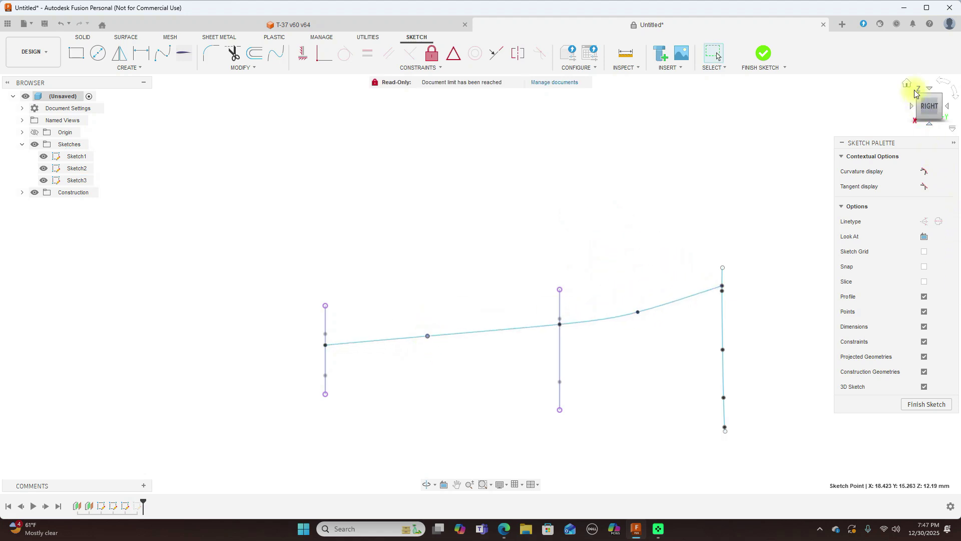
{"action": "left_click_drag", "start_coordinate": [918, 98], "coordinate": [922, 128]}
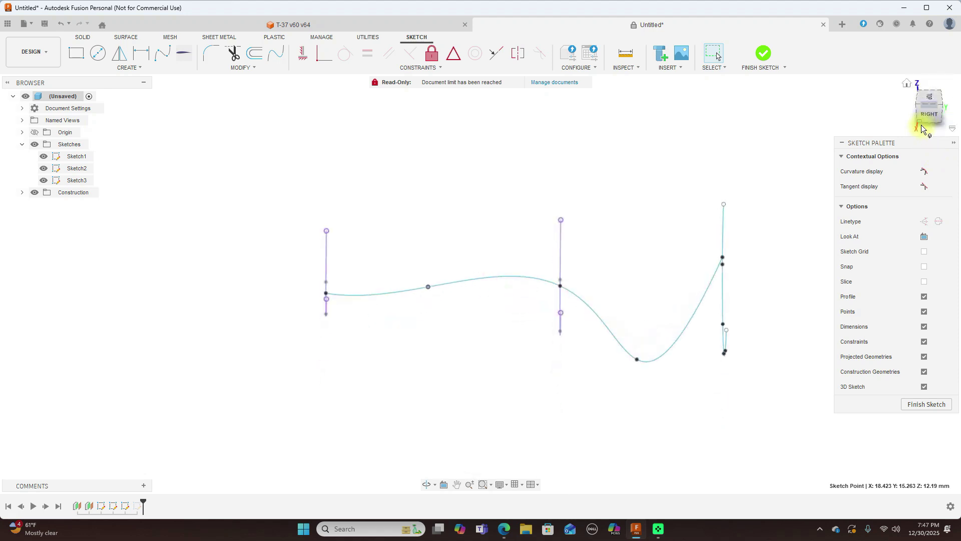
{"action": "left_click", "coordinate": [932, 97]}
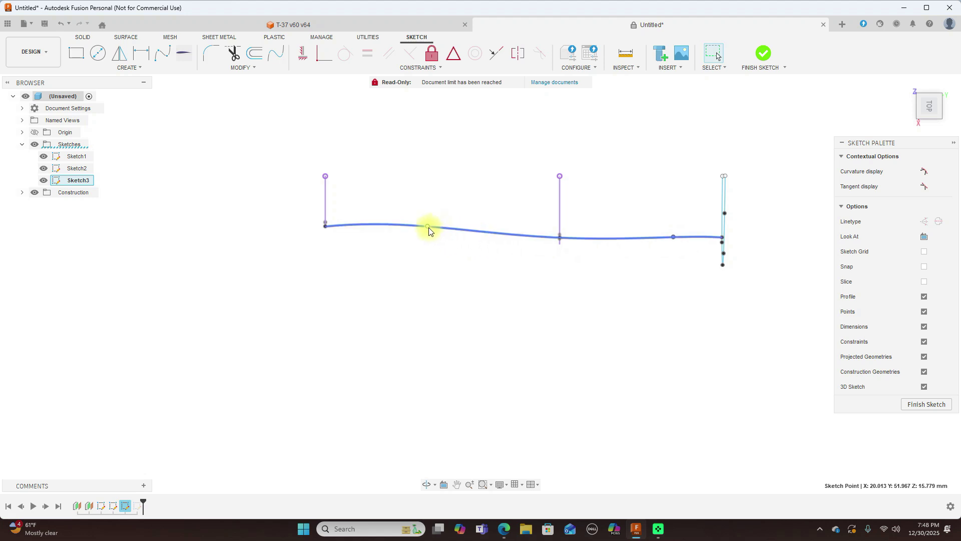
{"action": "left_click", "coordinate": [678, 356]}
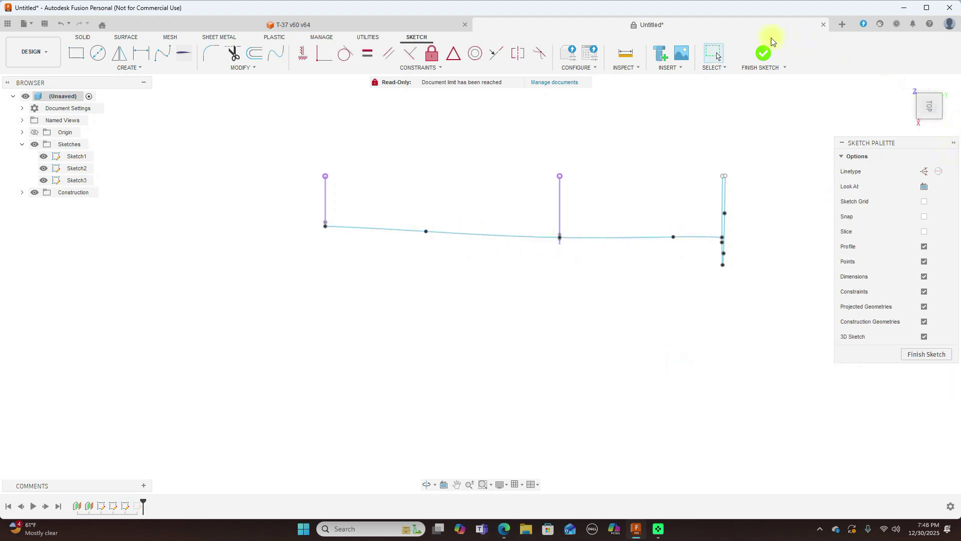
{"action": "left_click", "coordinate": [762, 54]}
Reopen Sketch5 from the timeline, inspect its three rails in 3D, and finish the sketch
{"action": "left_click", "coordinate": [927, 122]}
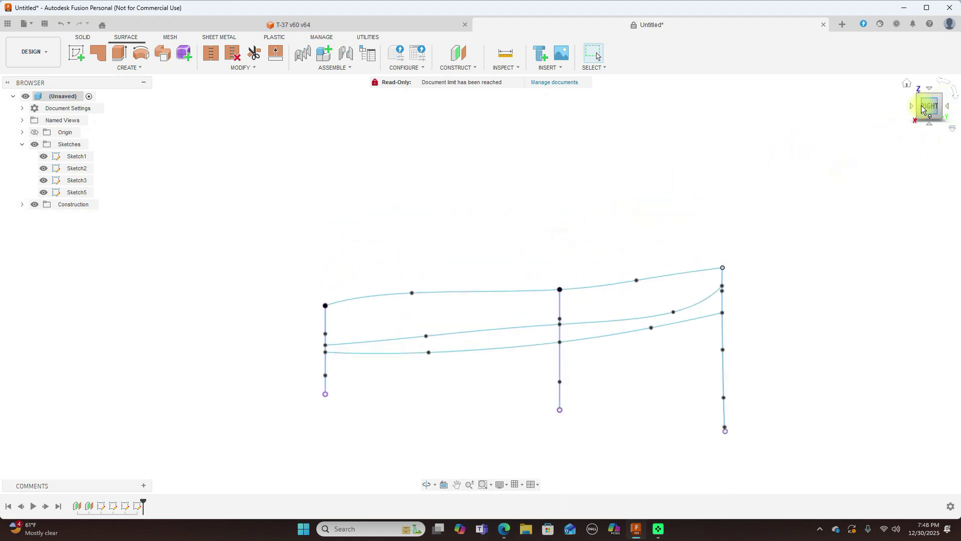
{"action": "left_click_drag", "start_coordinate": [924, 106], "coordinate": [10, 118]}
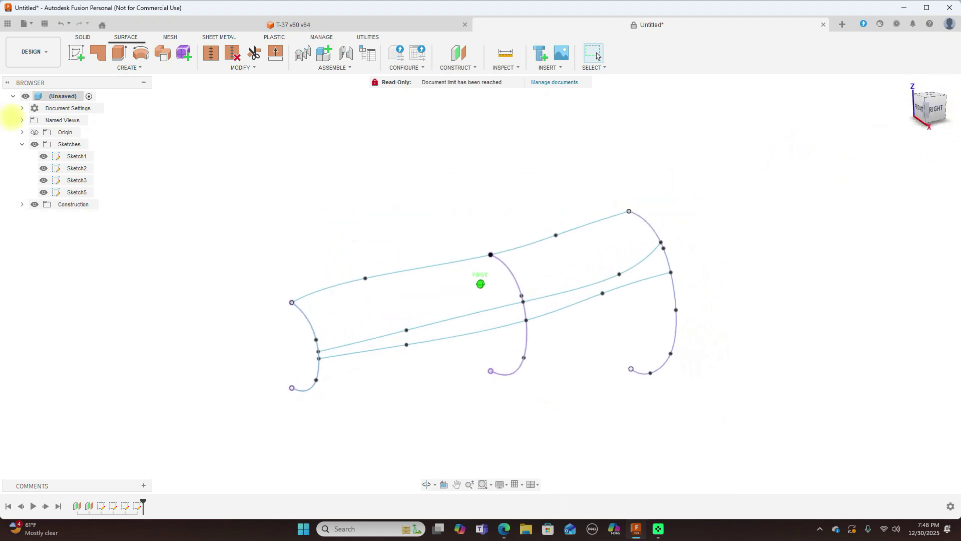
{"action": "left_click", "coordinate": [138, 506]}
{"action": "right_click", "coordinate": [138, 506]}
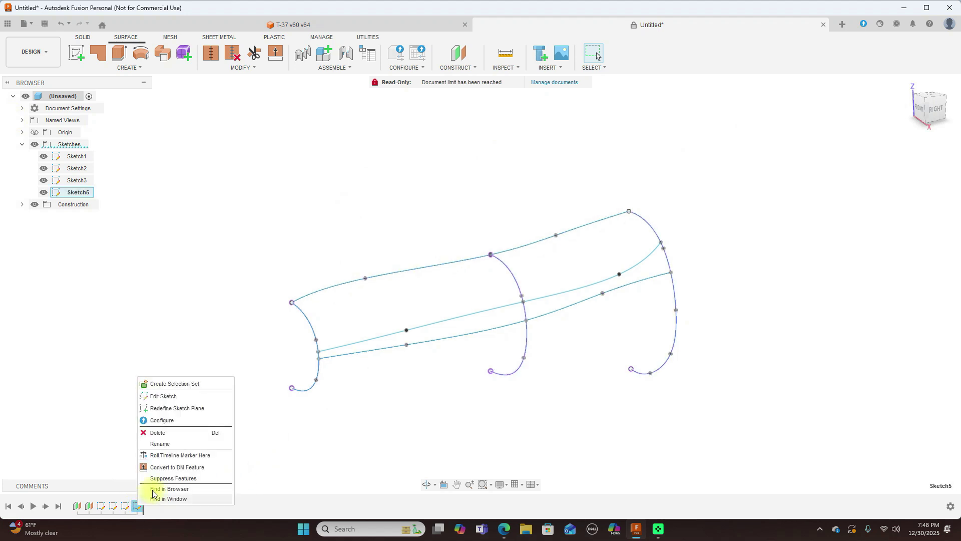
{"action": "left_click", "coordinate": [183, 396]}
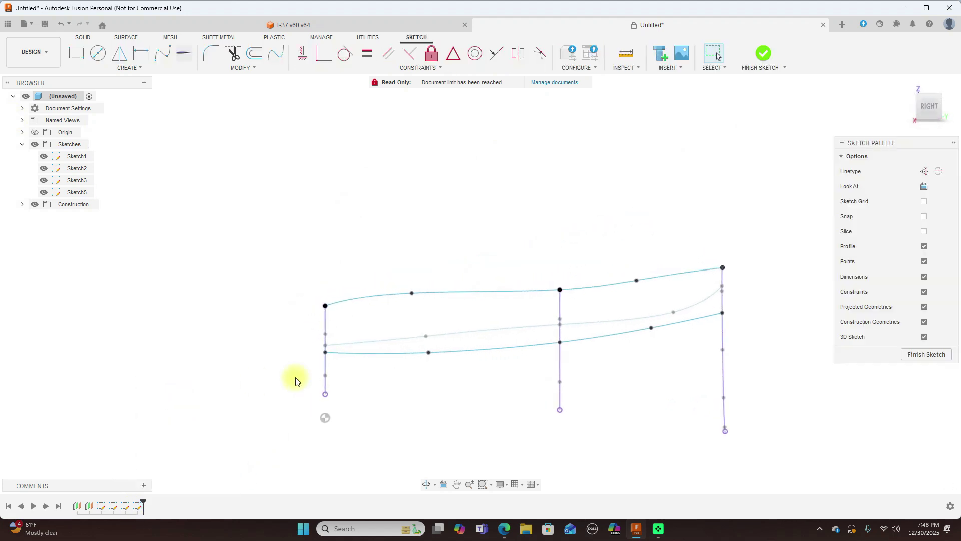
{"action": "left_click_drag", "start_coordinate": [922, 107], "coordinate": [11, 128]}
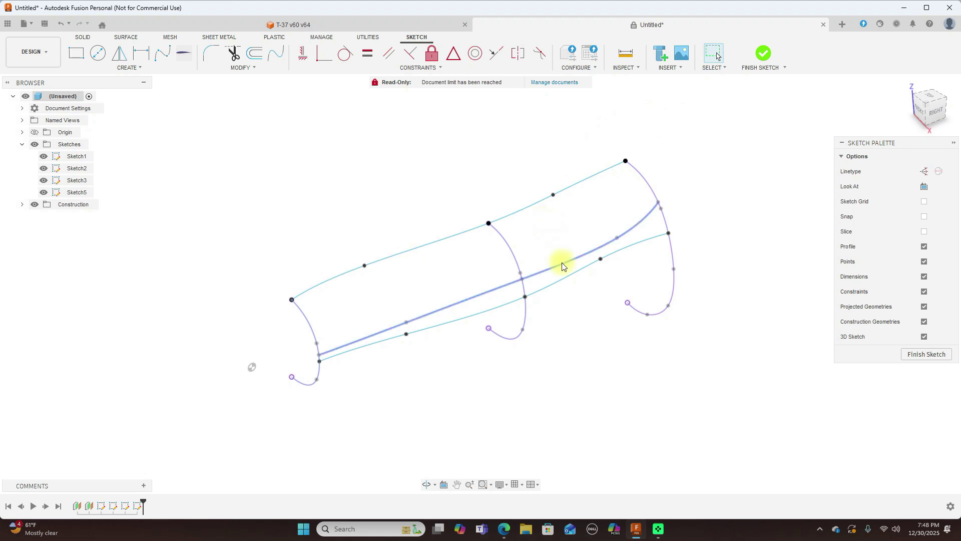
{"action": "left_click", "coordinate": [909, 355]}
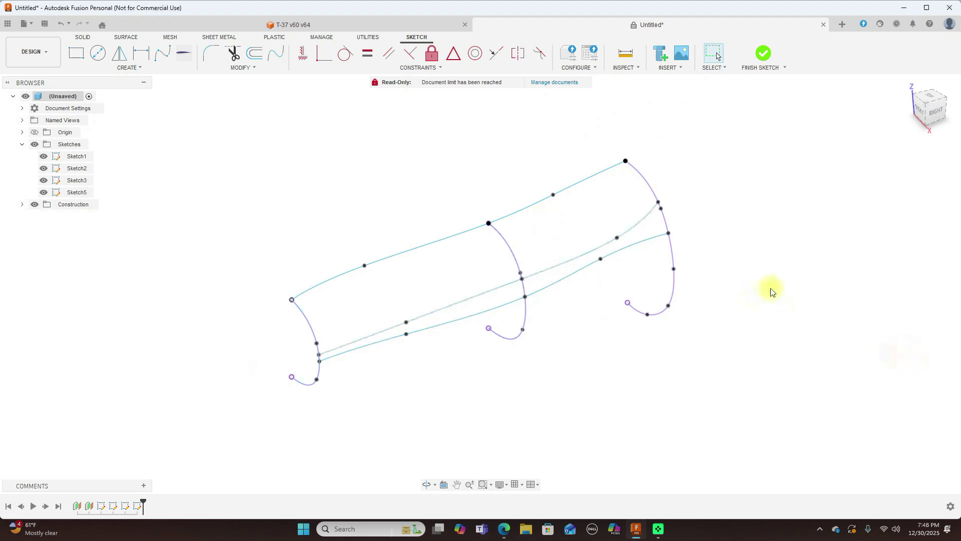
{"action": "left_click", "coordinate": [132, 69]}
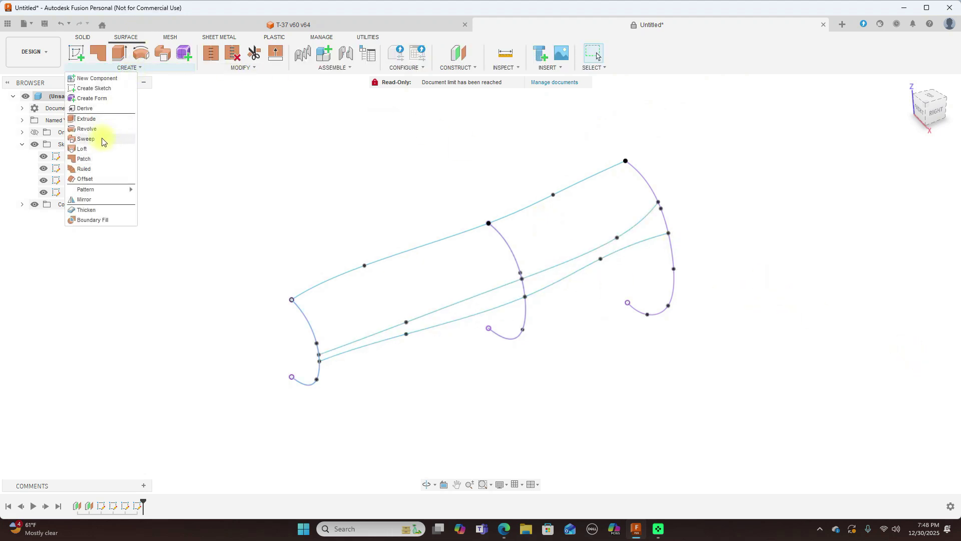
{"action": "left_click", "coordinate": [85, 149]}
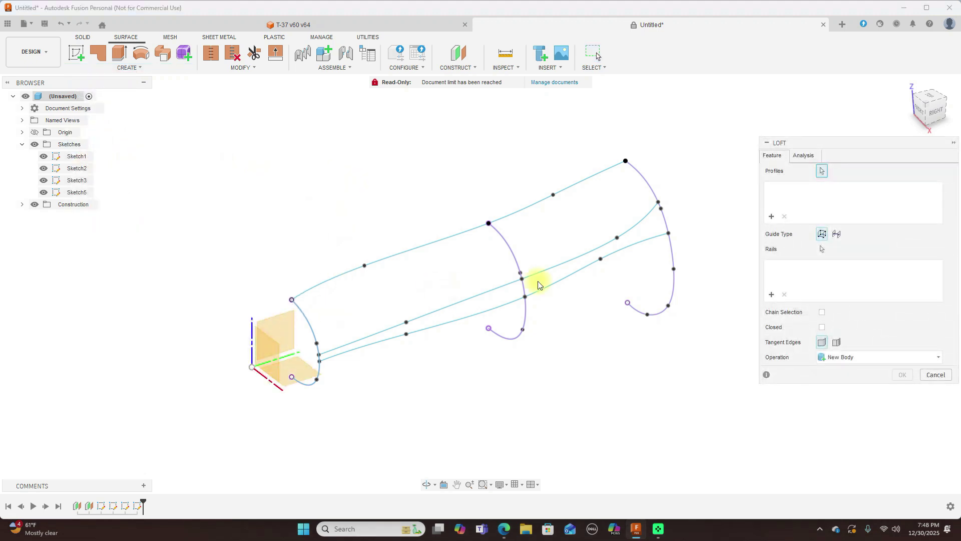
{"action": "left_click", "coordinate": [311, 325]}
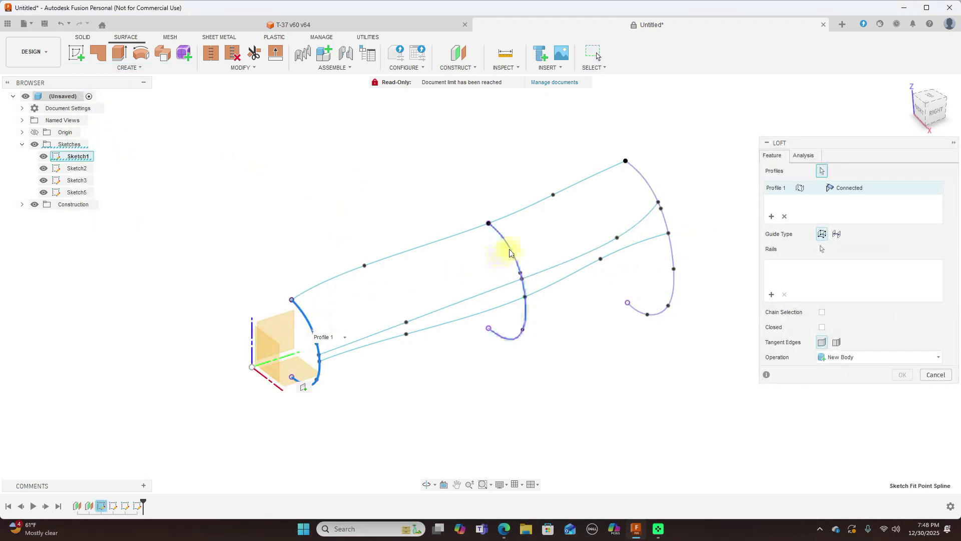
{"action": "left_click", "coordinate": [506, 251]}
{"action": "left_click", "coordinate": [638, 171]}
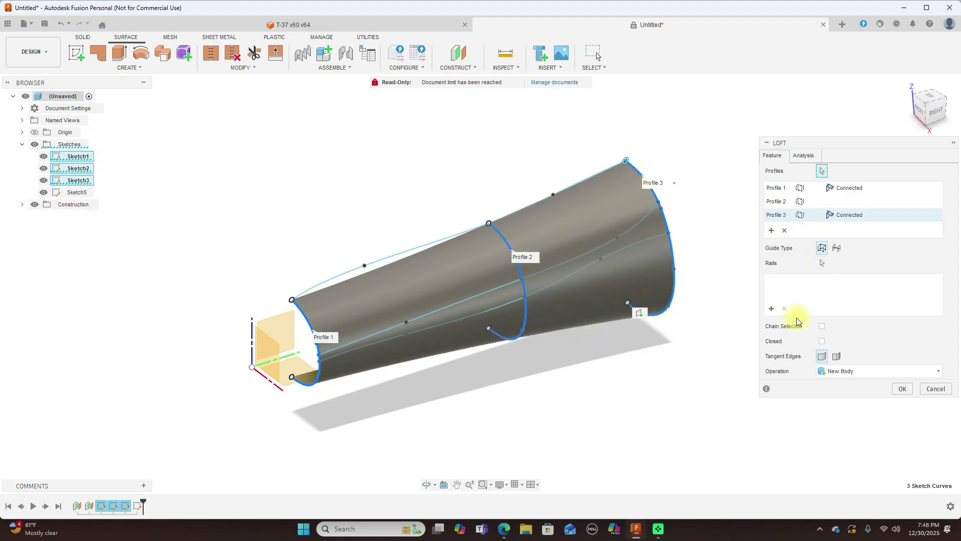
{"action": "left_click", "coordinate": [771, 308]}
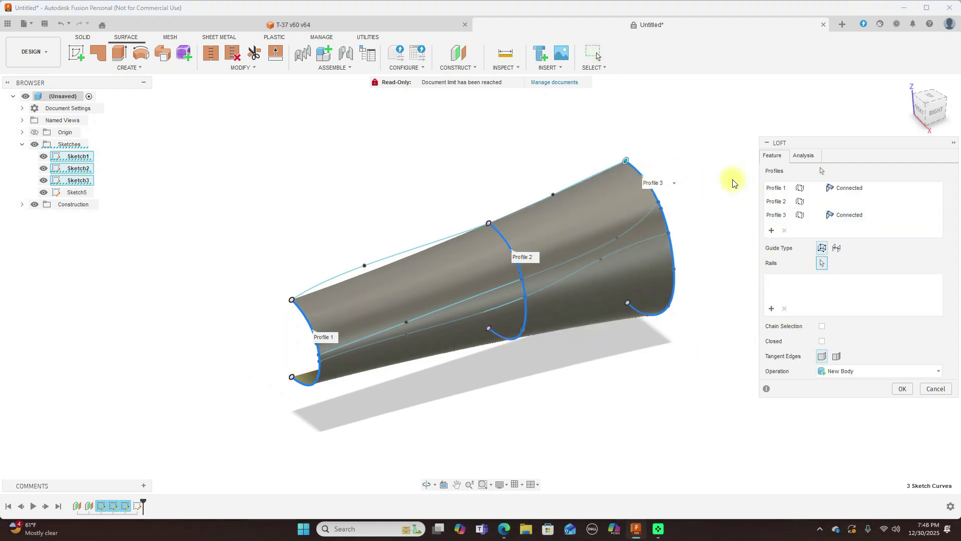
{"action": "left_click", "coordinate": [406, 252]}
{"action": "left_click", "coordinate": [445, 314]}
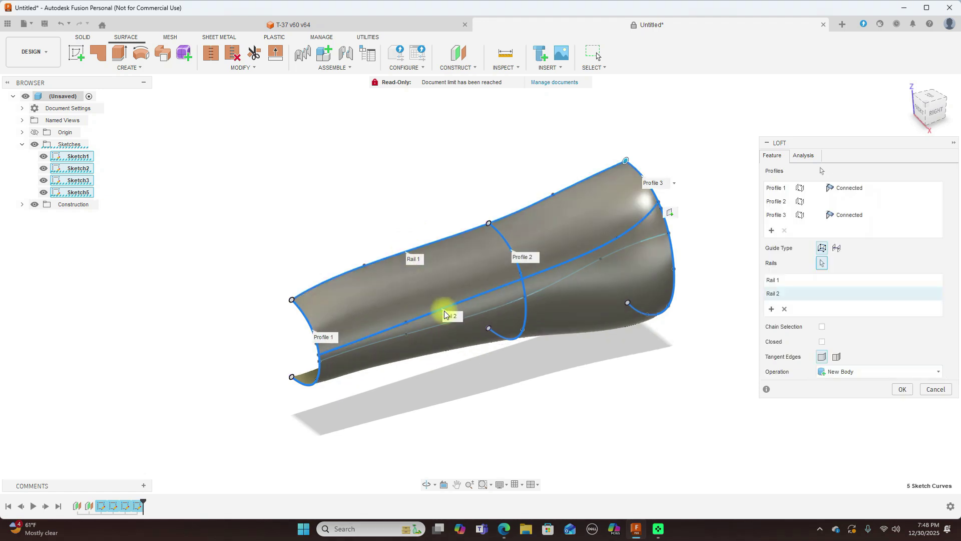
{"action": "left_click", "coordinate": [423, 329]}
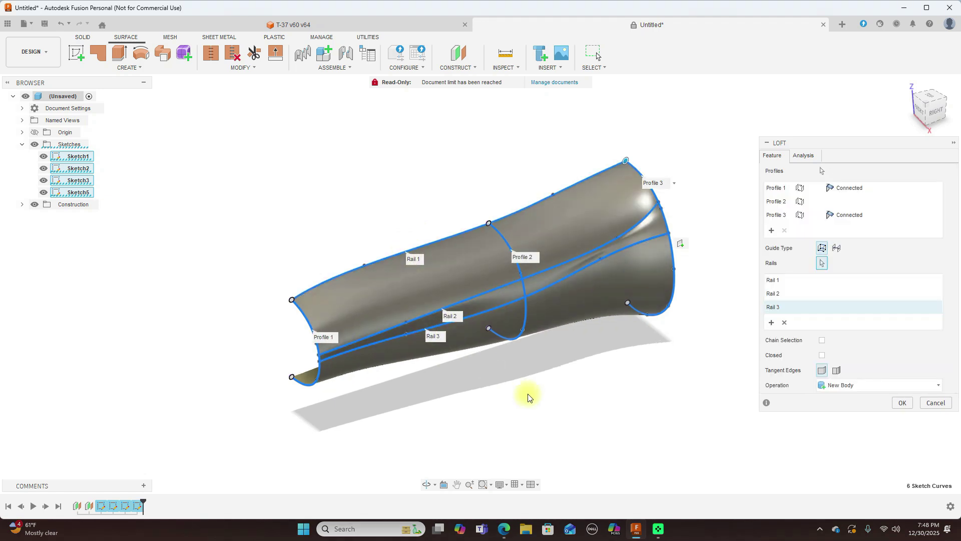
{"action": "left_click", "coordinate": [932, 403]}
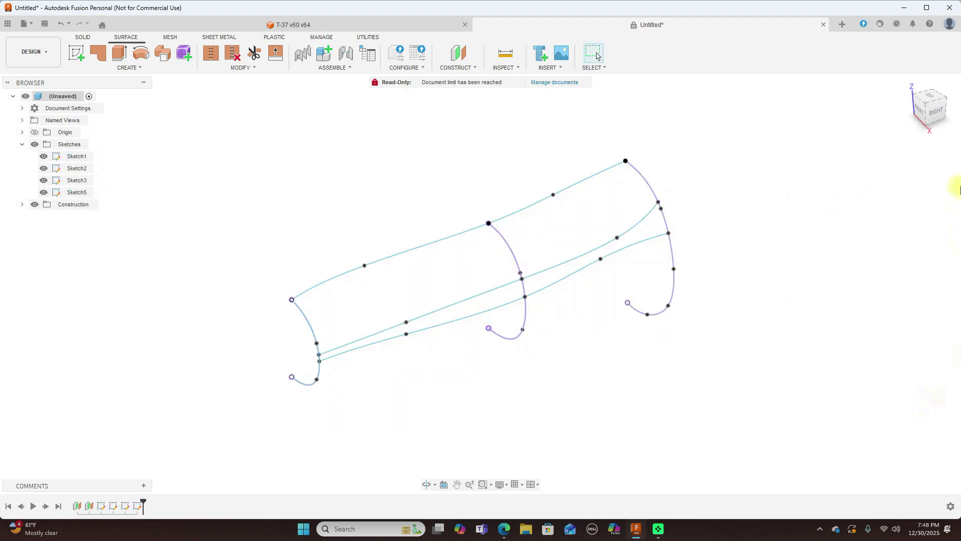
Hide Sketch3's curves, keep Sketch5 visible, and view the rails from an oblique angle
{"action": "left_click", "coordinate": [936, 115]}
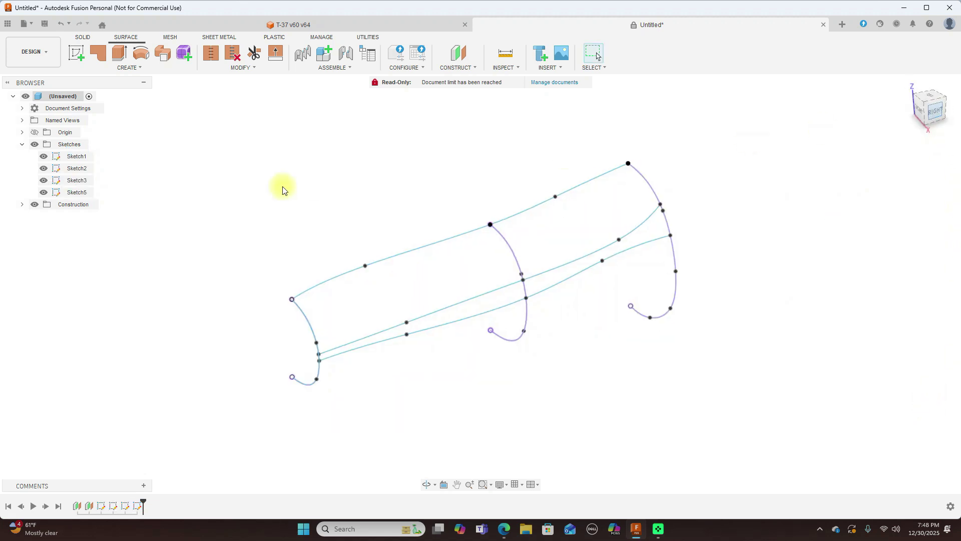
{"action": "left_click", "coordinate": [43, 180]}
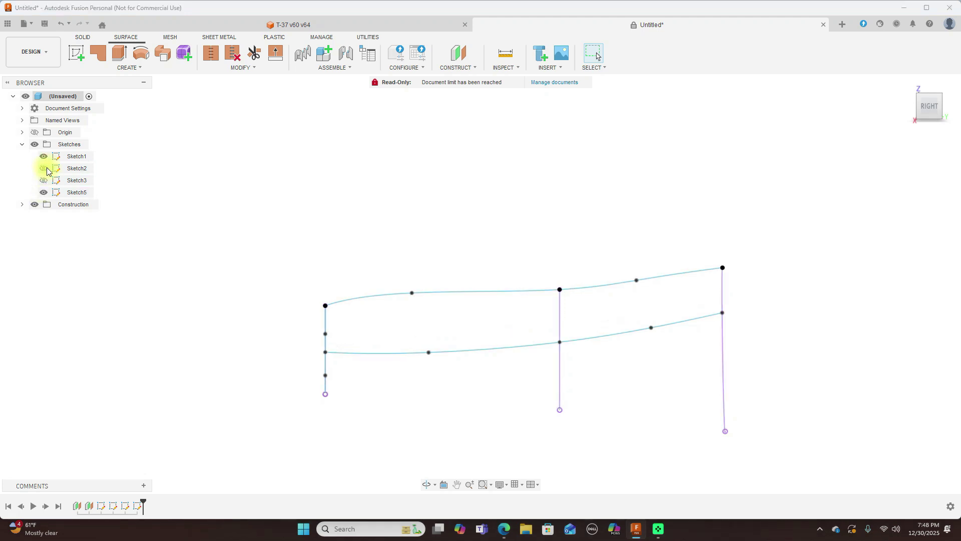
{"action": "left_click", "coordinate": [43, 193]}
{"action": "left_click", "coordinate": [44, 193]}
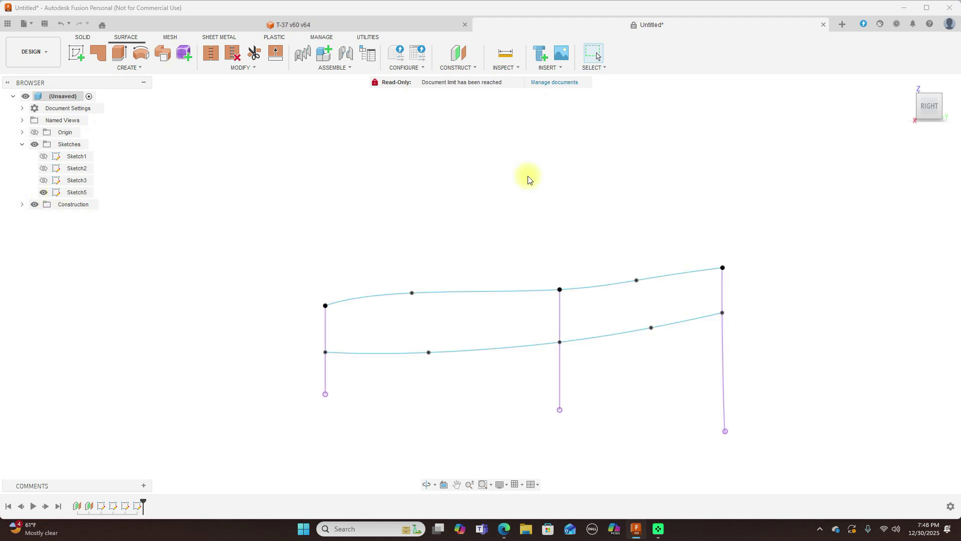
{"action": "left_click_drag", "start_coordinate": [918, 116], "coordinate": [651, 216]}
Delete Sketch5's lower and upper rail splines
{"action": "left_click", "coordinate": [643, 218]}
{"action": "left_click", "coordinate": [554, 252]}
{"action": "key", "text": "Delete"}
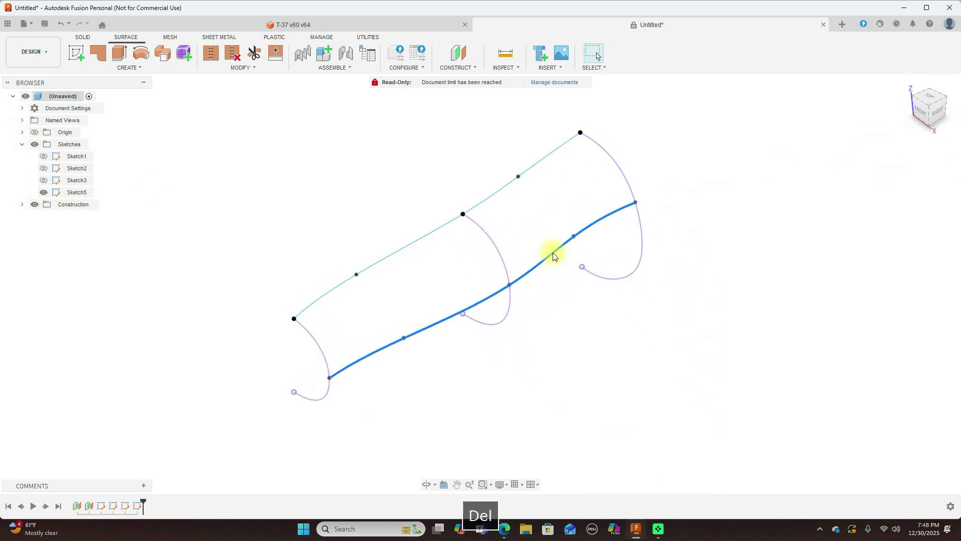
{"action": "left_click", "coordinate": [498, 190]}
{"action": "key", "text": "Delete"}
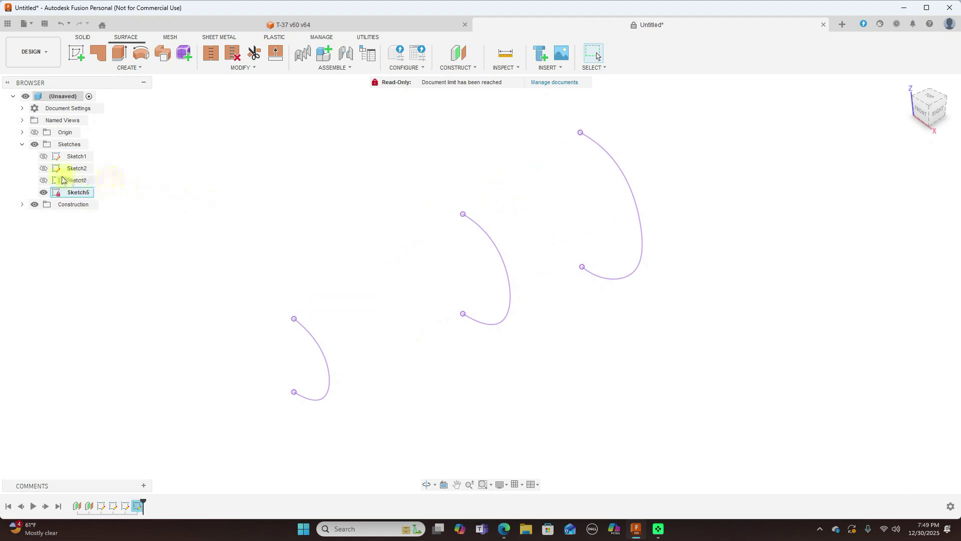
Show Sketch3's rail again, toggle Sketch2's visibility, and hide Sketch5
{"action": "left_click", "coordinate": [44, 180]}
{"action": "left_click", "coordinate": [42, 168]}
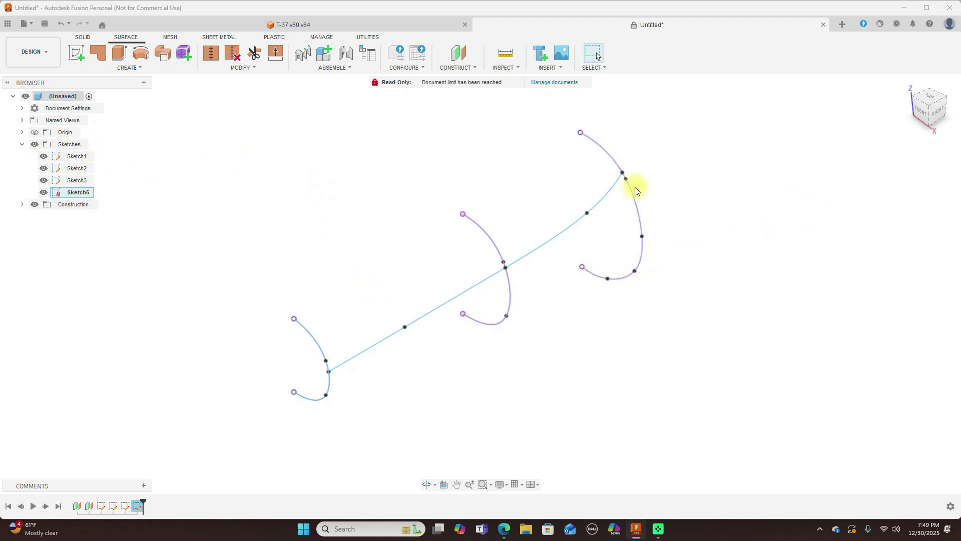
{"action": "left_click", "coordinate": [43, 194]}
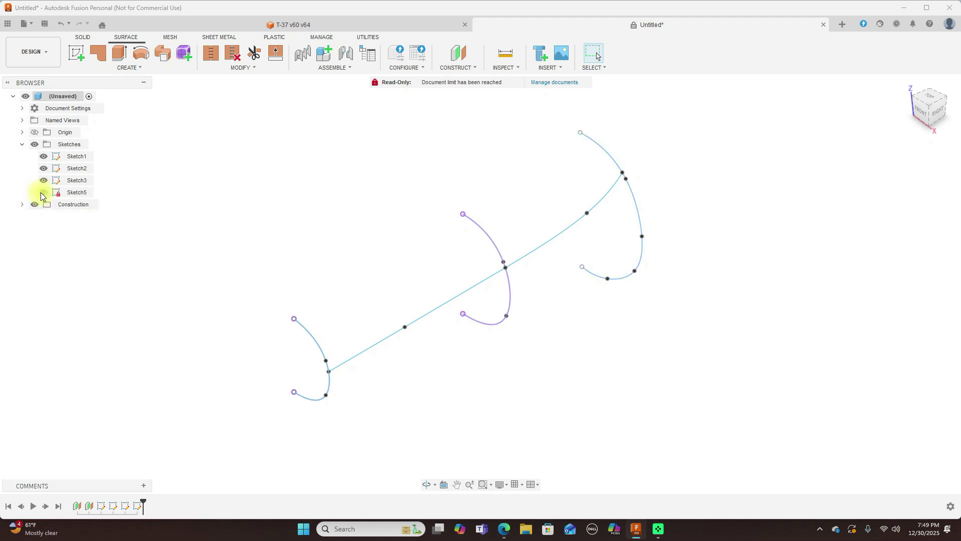
{"action": "left_click", "coordinate": [923, 107]}
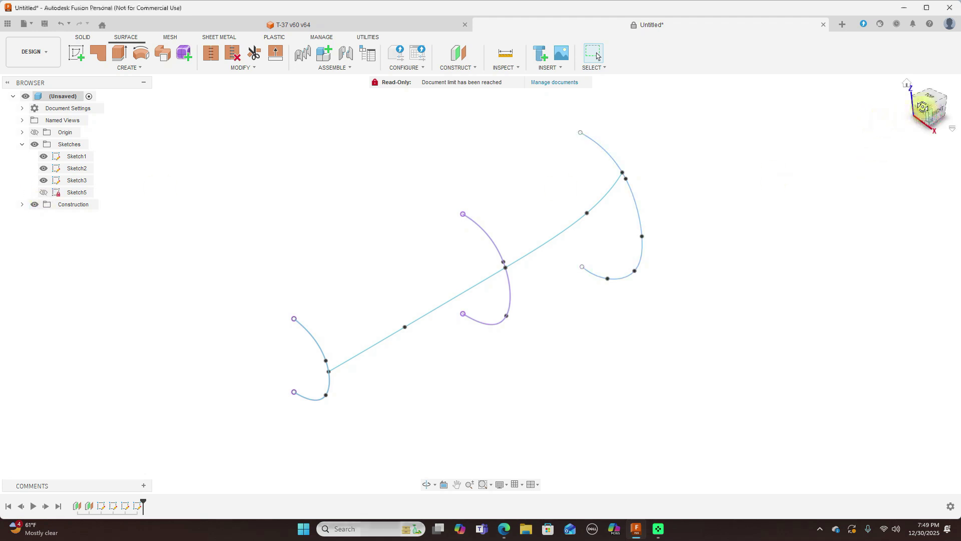
{"action": "mouse_move", "coordinate": [923, 107]}
{"action": "left_mouse_down"}
{"action": "mouse_move", "coordinate": [896, 86]}
{"action": "mouse_move", "coordinate": [907, 125]}
{"action": "mouse_move", "coordinate": [908, 114]}
{"action": "left_mouse_up"}
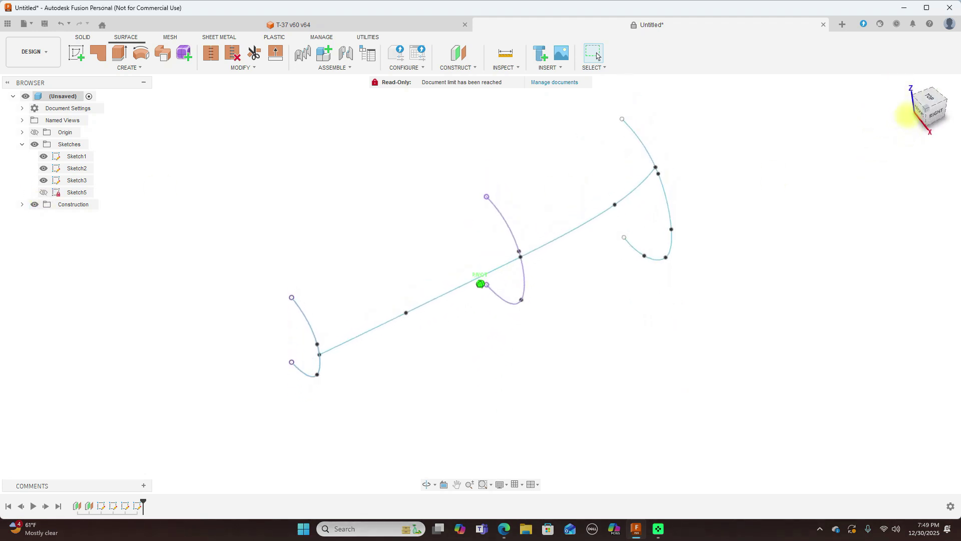
Create a new sketch on the right side plane
{"action": "left_click", "coordinate": [942, 117]}
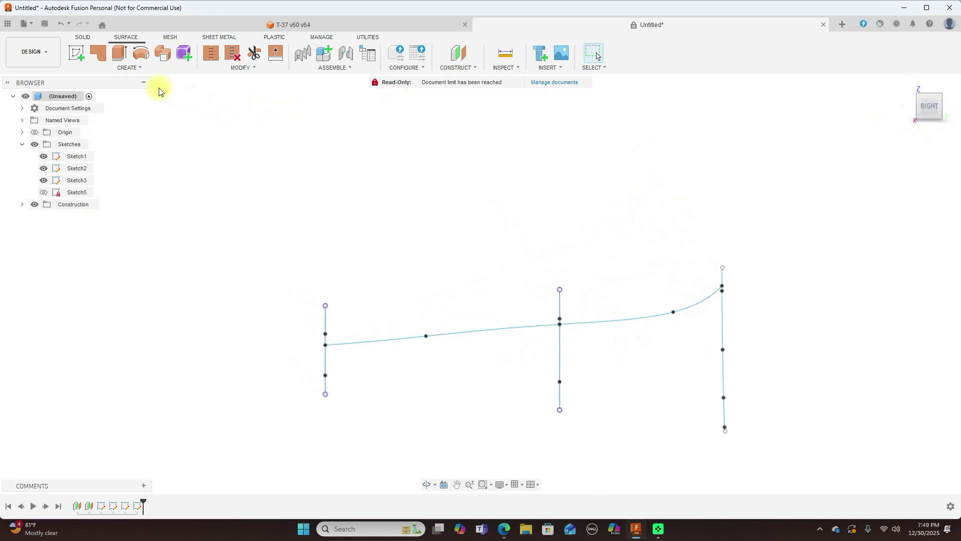
{"action": "left_click", "coordinate": [78, 53]}
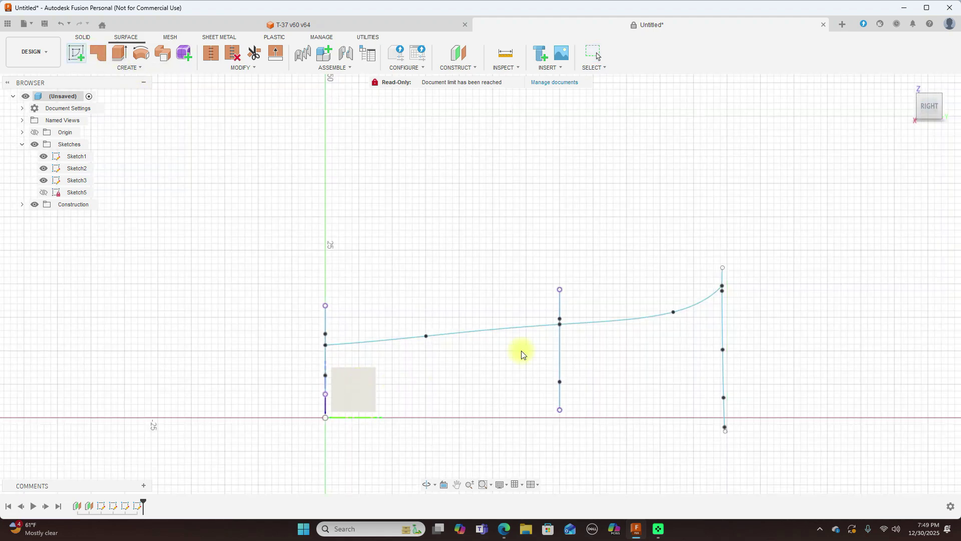
{"action": "left_click", "coordinate": [488, 174]}
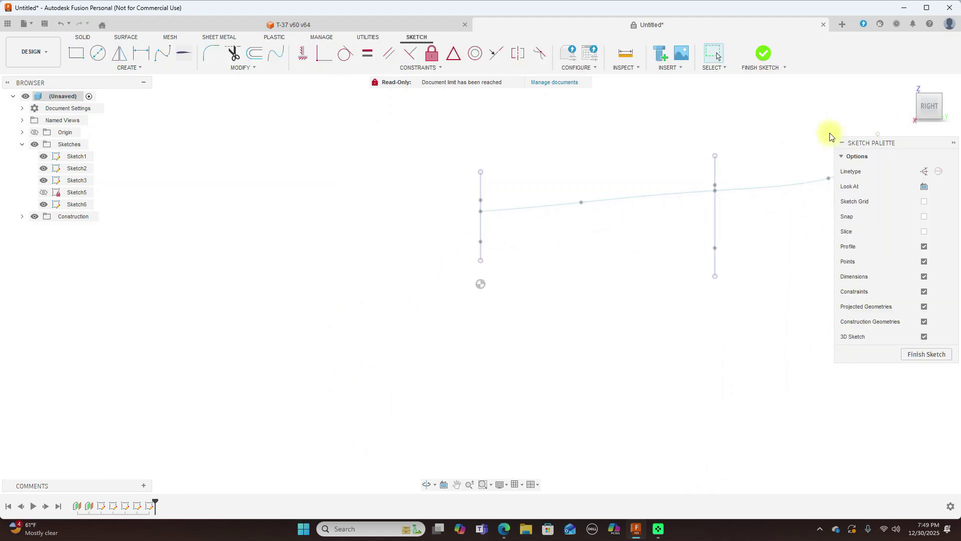
Begin a fit-point spline with its first point on the left profile, viewed isometrically
{"action": "left_click", "coordinate": [917, 99]}
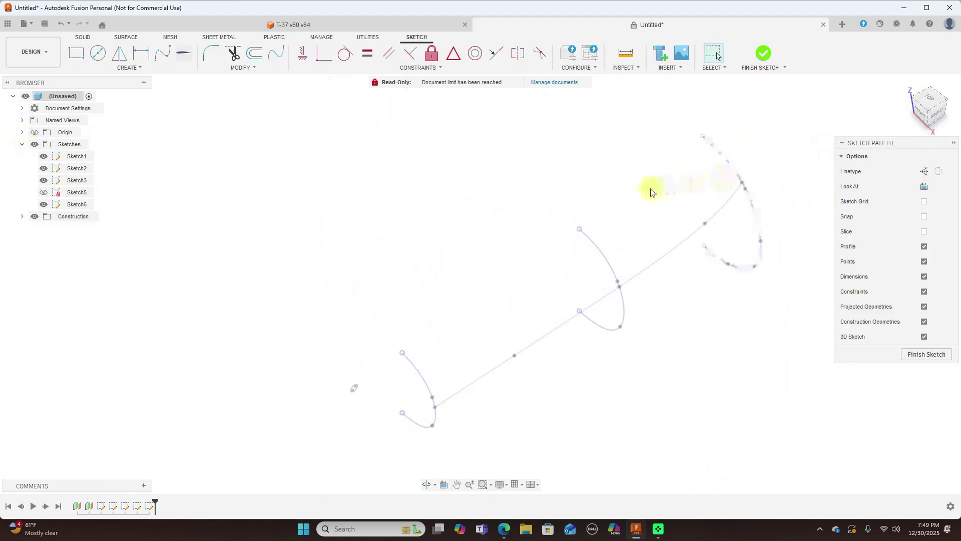
{"action": "scroll", "coordinate": [650, 188], "scroll_direction": "up", "scroll_amount": 3}
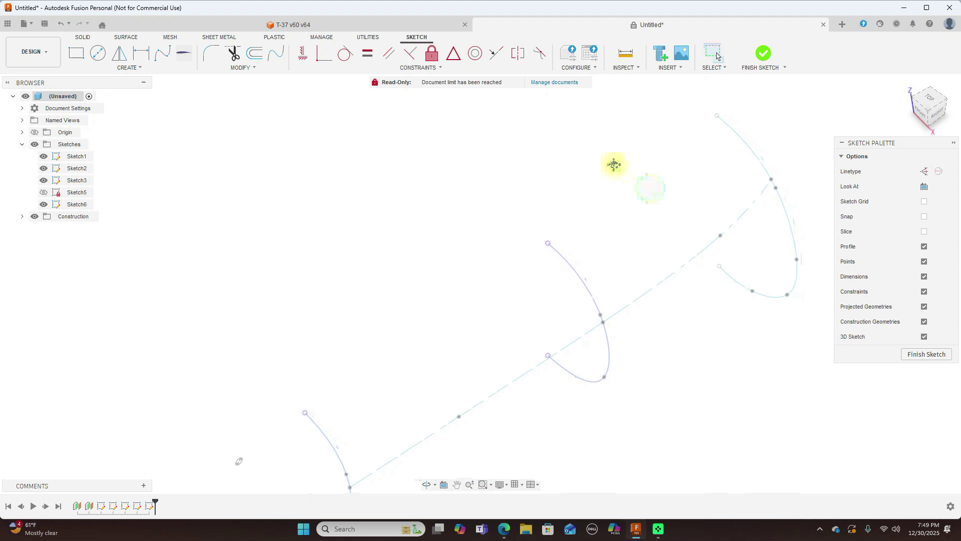
{"action": "left_click", "coordinate": [165, 53]}
{"action": "scroll", "coordinate": [288, 405], "scroll_direction": "up", "scroll_amount": 2}
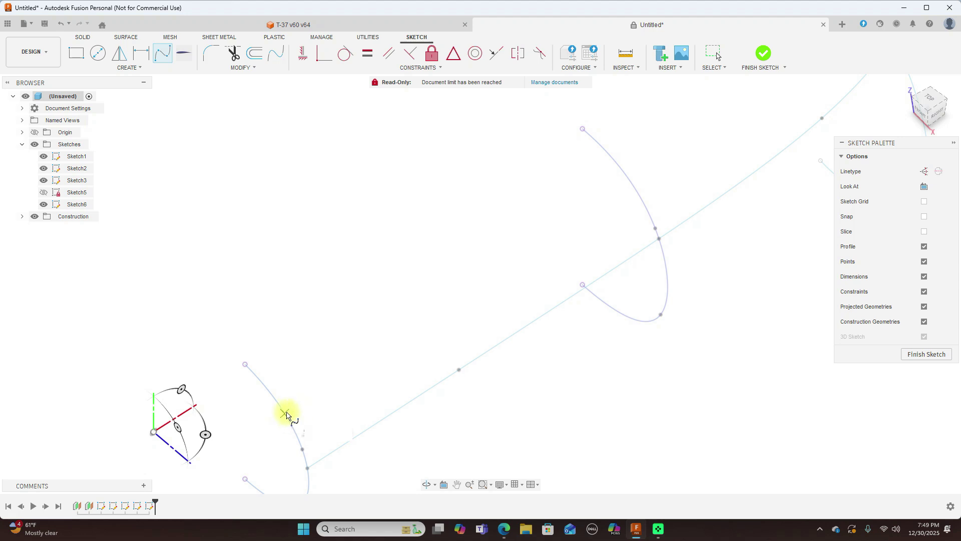
{"action": "left_click", "coordinate": [285, 413]}
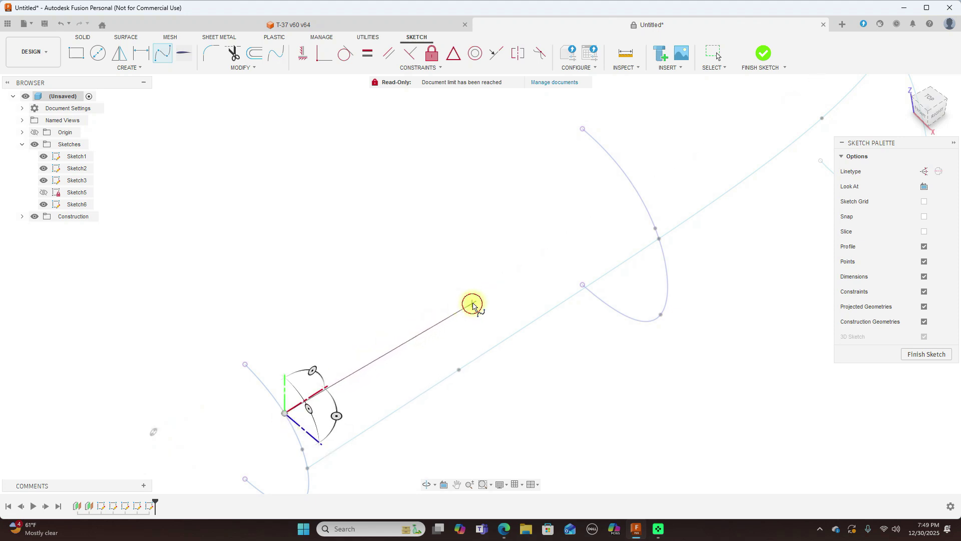
Continue the spline through the middle profile to the back profile and commit it
{"action": "left_click", "coordinate": [472, 304]}
{"action": "left_click", "coordinate": [630, 181]}
{"action": "scroll", "coordinate": [630, 182], "scroll_direction": "down", "scroll_amount": 3}
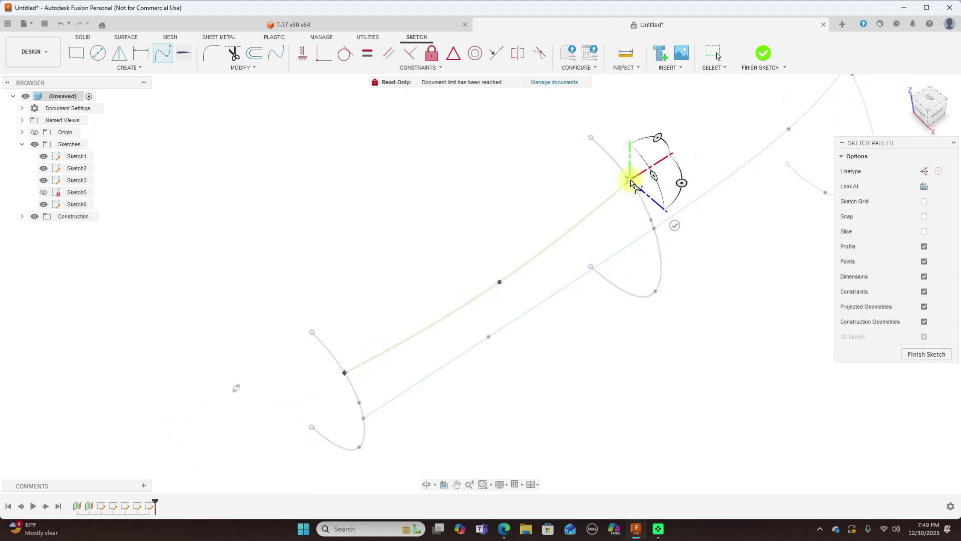
{"action": "left_click", "coordinate": [710, 130]}
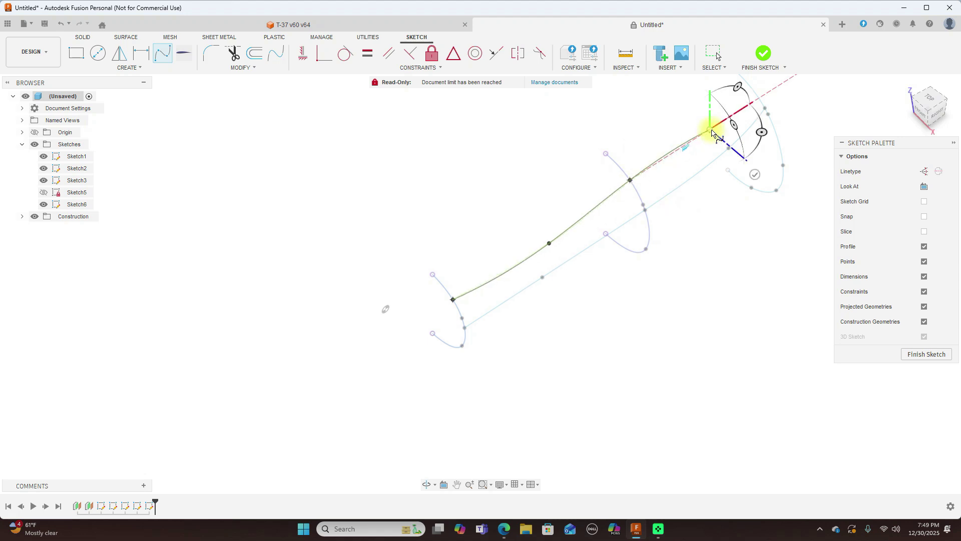
{"action": "scroll", "coordinate": [619, 187], "scroll_direction": "up", "scroll_amount": 3}
{"action": "scroll", "coordinate": [636, 186], "scroll_direction": "up", "scroll_amount": 5}
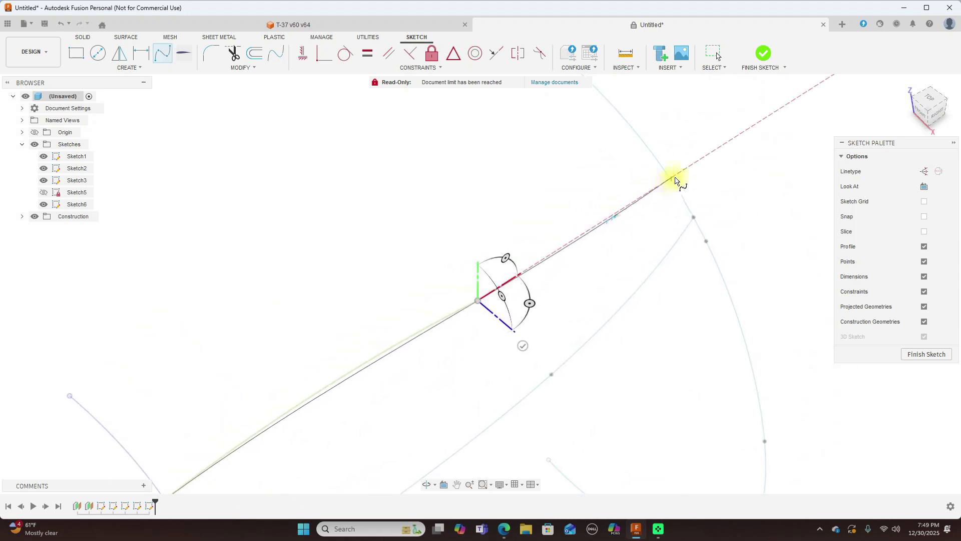
{"action": "left_click", "coordinate": [670, 180]}
{"action": "right_click", "coordinate": [673, 174]}
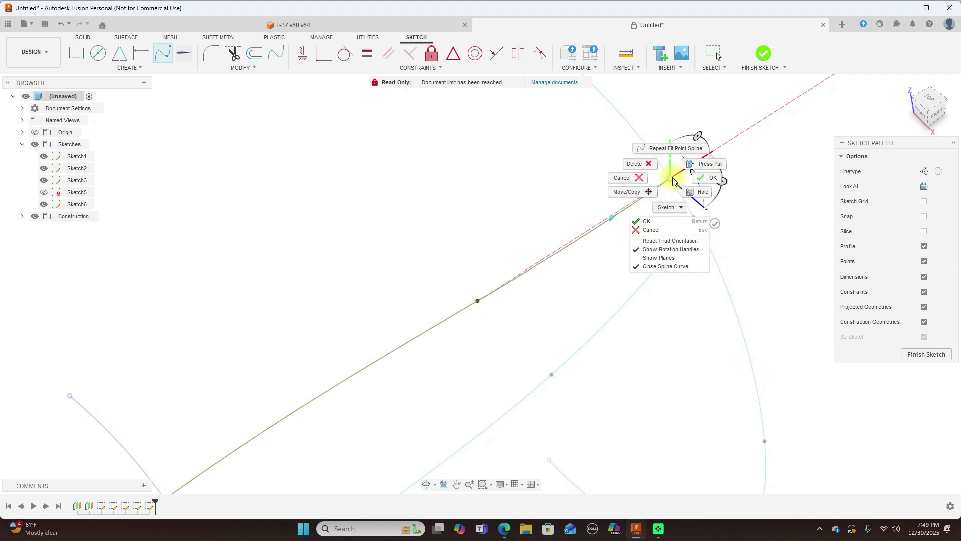
{"action": "left_click", "coordinate": [703, 176]}
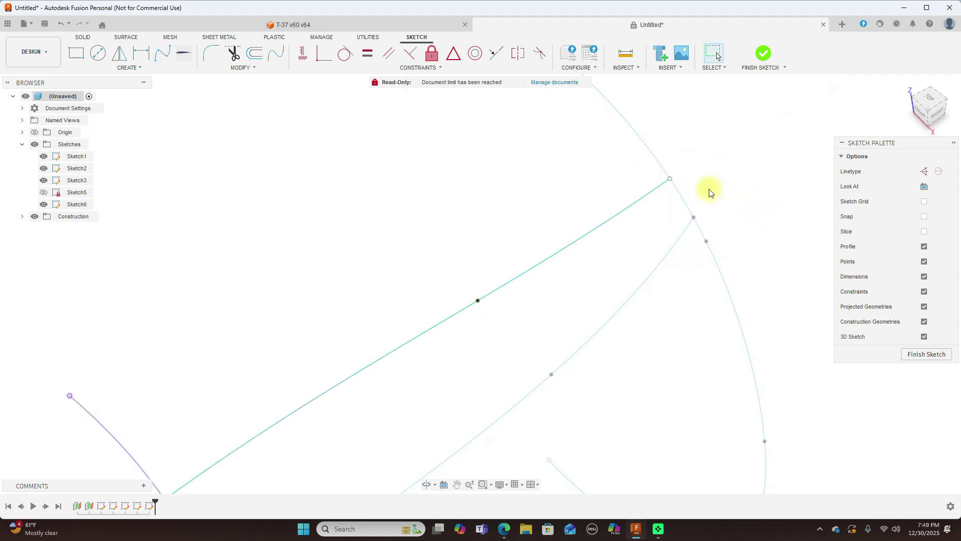
Raise one of the new rail's fit points in the Right view, check from the top, and finish the sketch
{"action": "scroll", "coordinate": [711, 227], "scroll_direction": "down", "scroll_amount": 3}
{"action": "scroll", "coordinate": [714, 228], "scroll_direction": "down", "scroll_amount": 3}
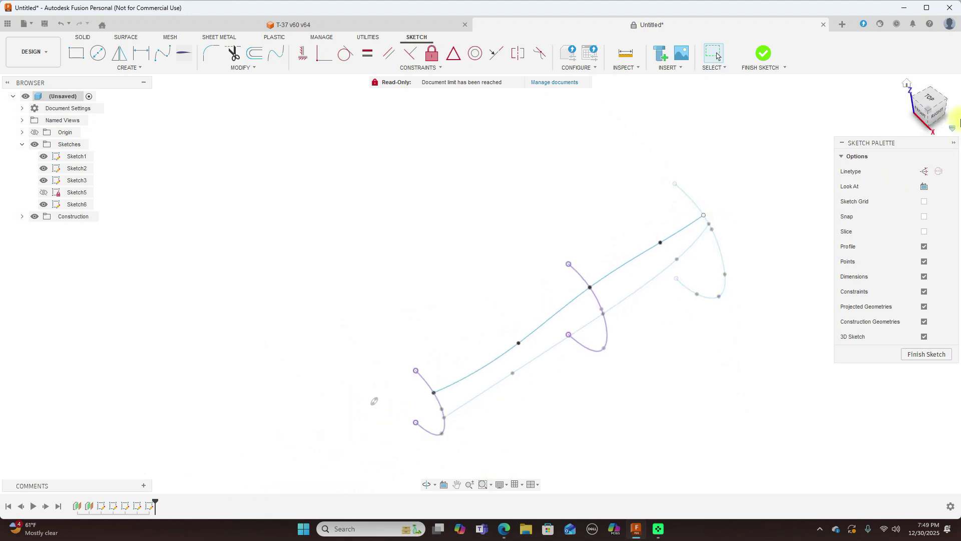
{"action": "left_click", "coordinate": [944, 110]}
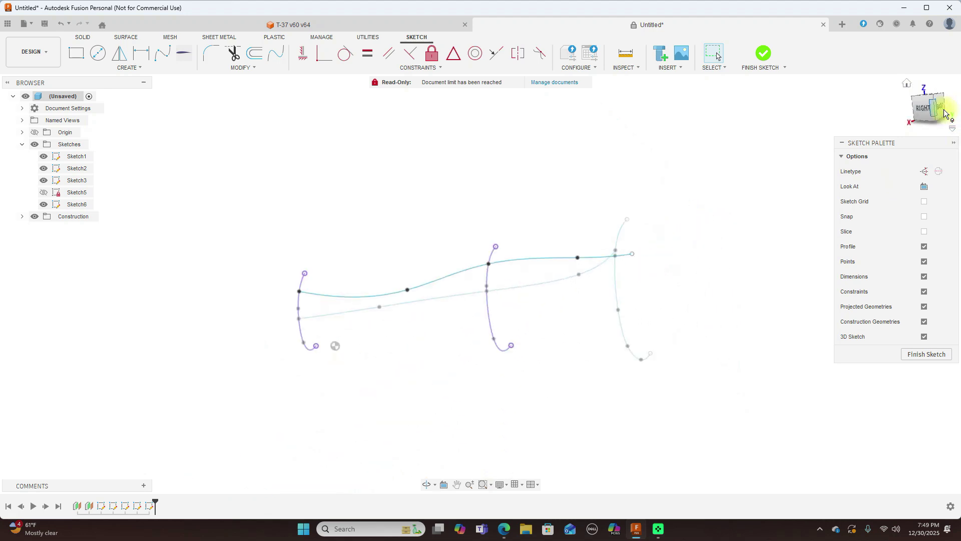
{"action": "left_click", "coordinate": [927, 107]}
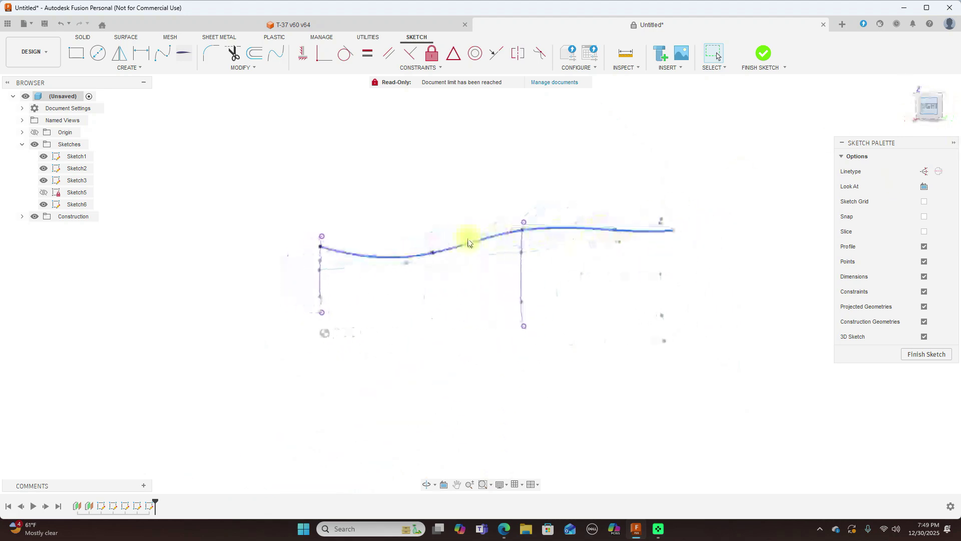
{"action": "left_click", "coordinate": [437, 253]}
{"action": "left_click_drag", "start_coordinate": [431, 249], "coordinate": [427, 238]}
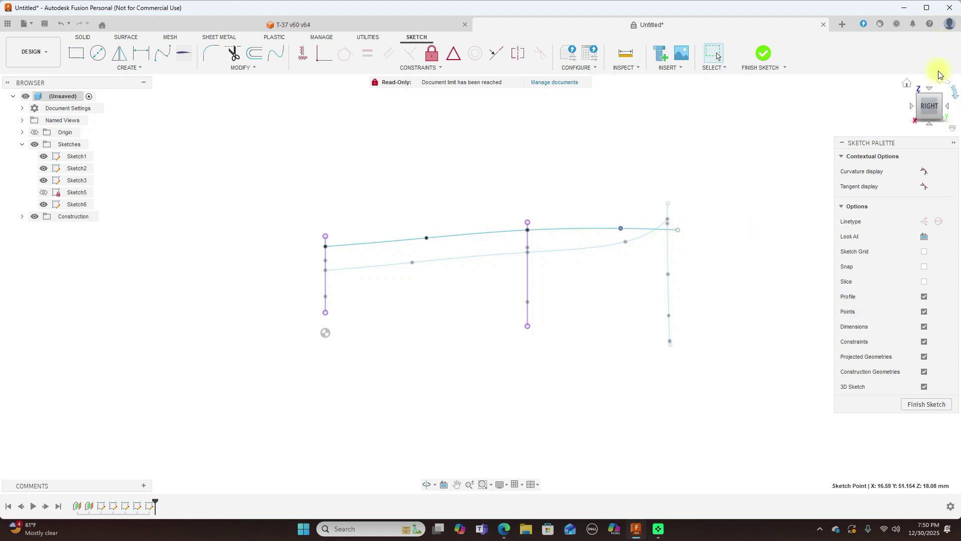
{"action": "left_click", "coordinate": [931, 90]}
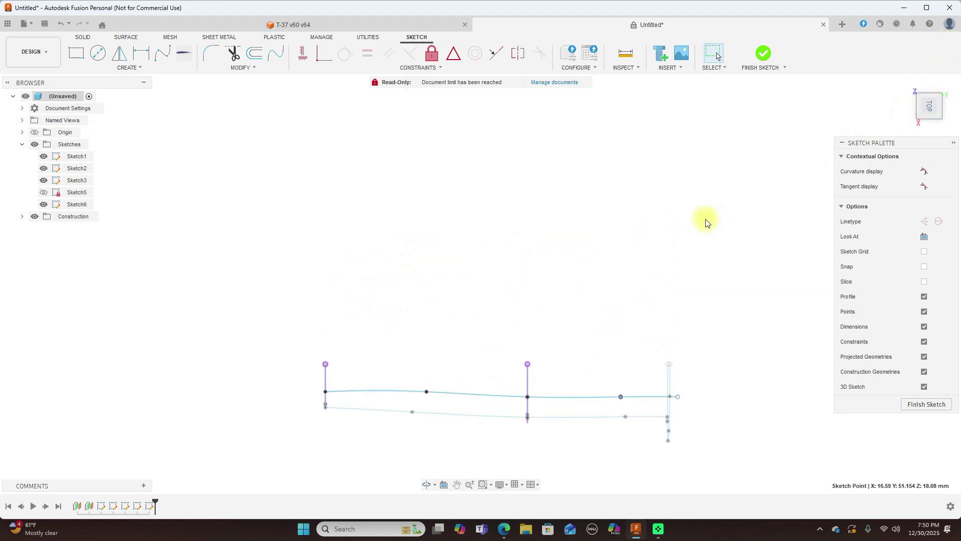
{"action": "left_click", "coordinate": [942, 105]}
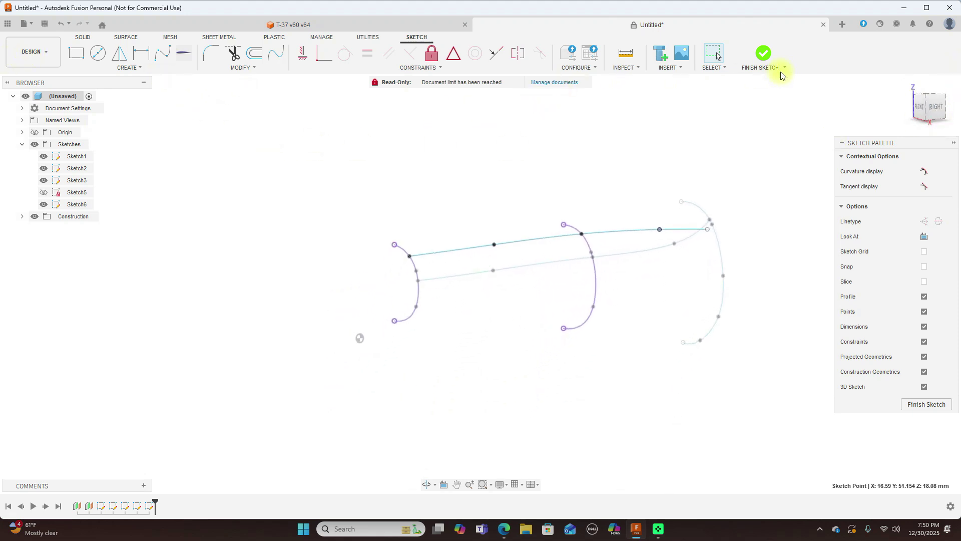
{"action": "left_click", "coordinate": [766, 54]}
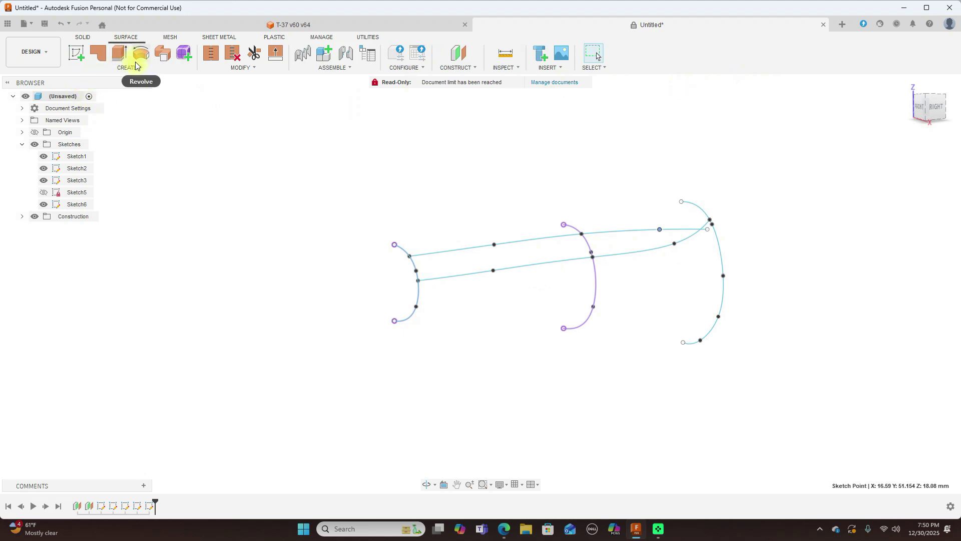
{"action": "left_click", "coordinate": [138, 70]}
{"action": "left_click", "coordinate": [100, 144]}
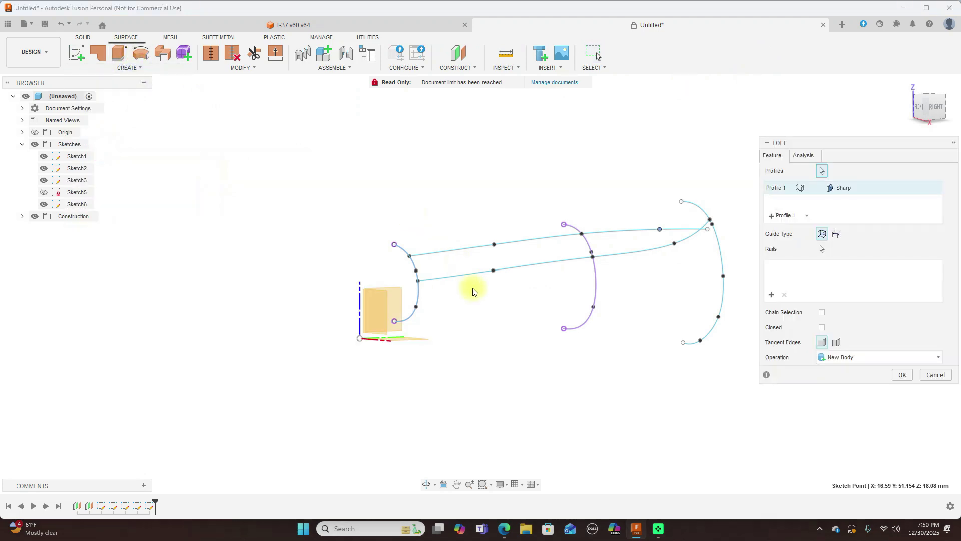
{"action": "scroll", "coordinate": [472, 287], "scroll_direction": "up", "scroll_amount": 3}
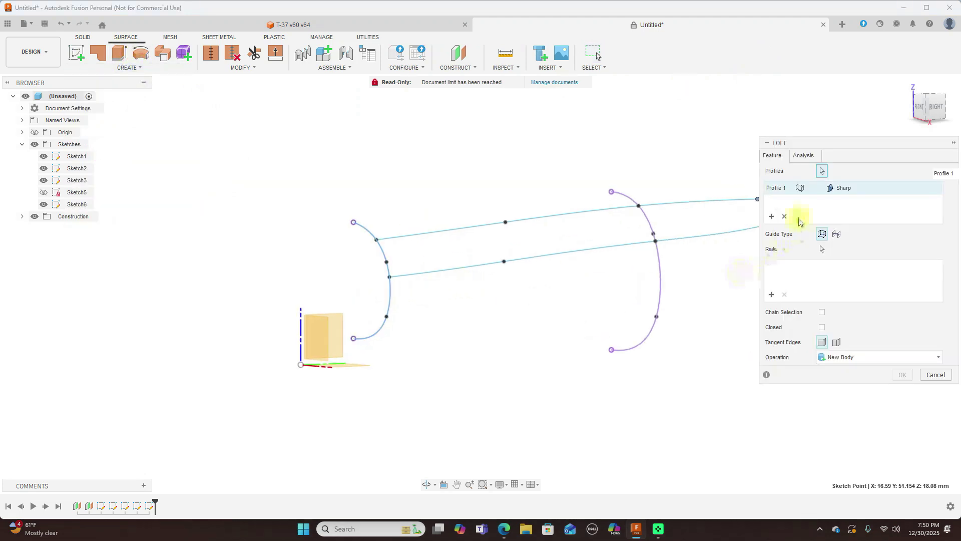
{"action": "left_click", "coordinate": [784, 216]}
{"action": "scroll", "coordinate": [586, 107], "scroll_direction": "down", "scroll_amount": 2}
{"action": "middle_click_drag", "start_coordinate": [586, 108], "coordinate": [446, 123]}
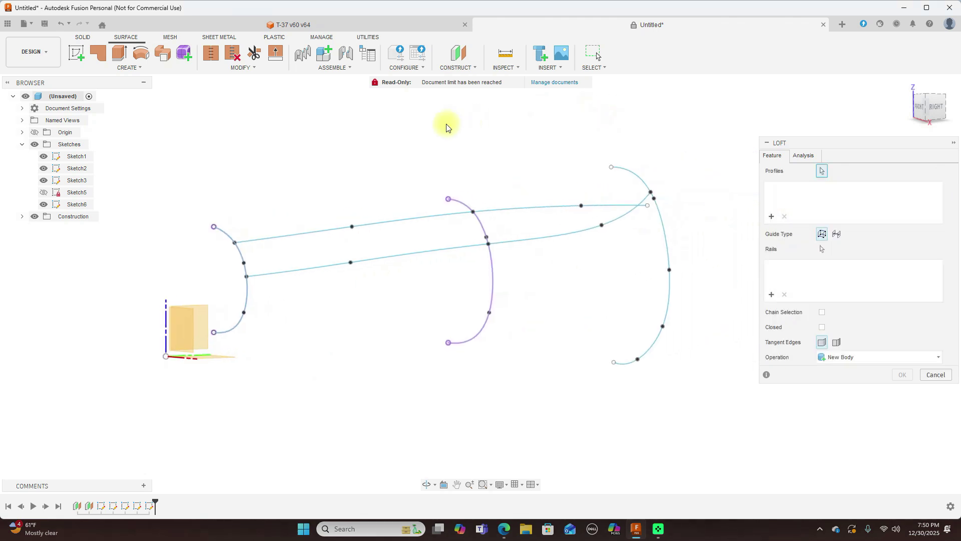
{"action": "left_click", "coordinate": [248, 294]}
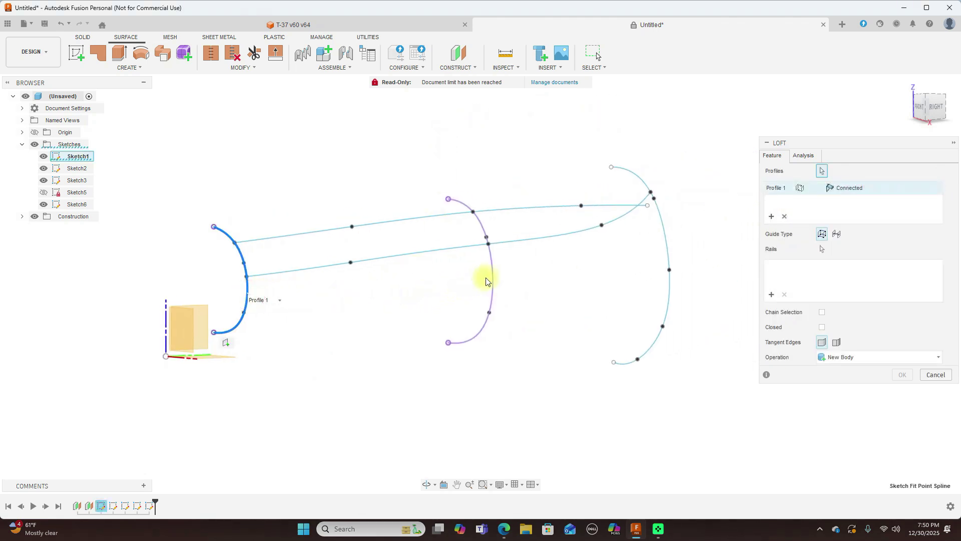
{"action": "left_click", "coordinate": [492, 274]}
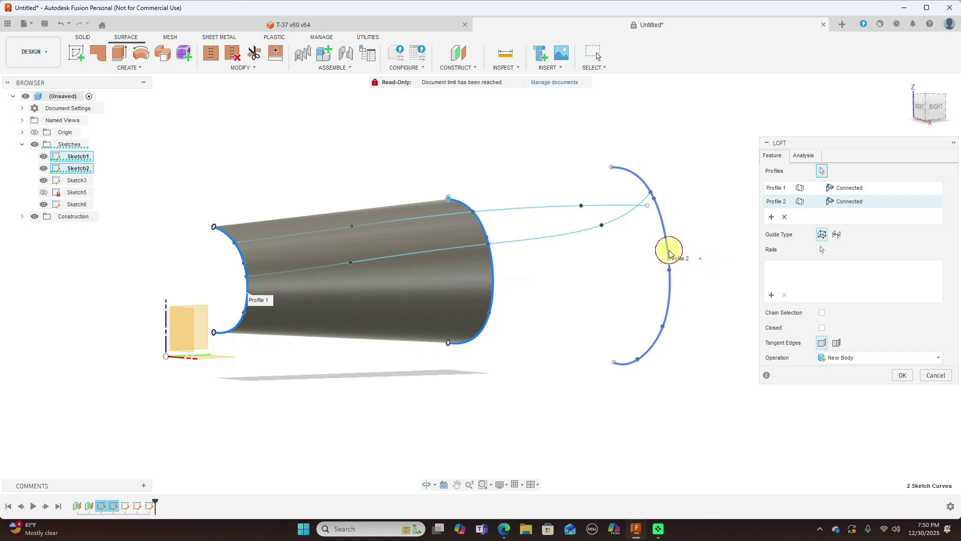
{"action": "left_click", "coordinate": [669, 254]}
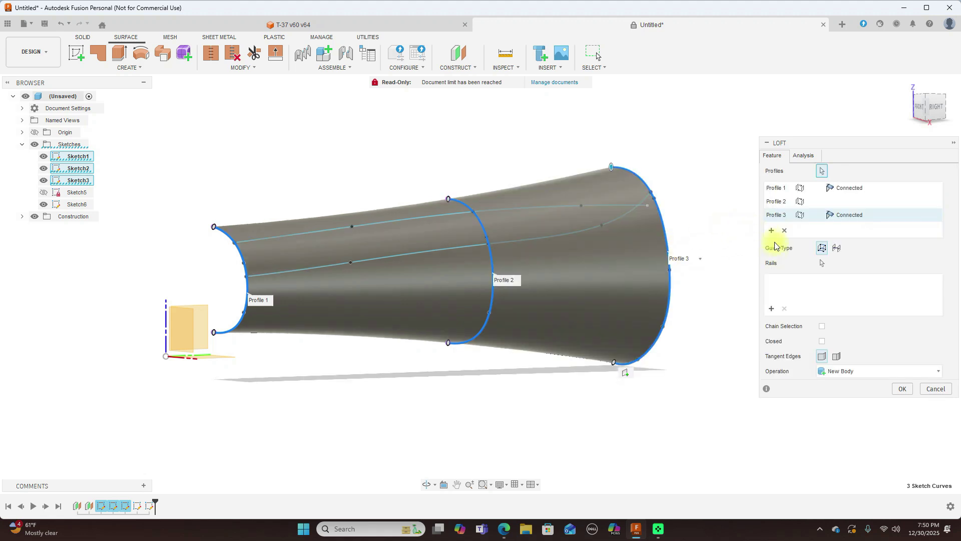
{"action": "left_click", "coordinate": [769, 309]}
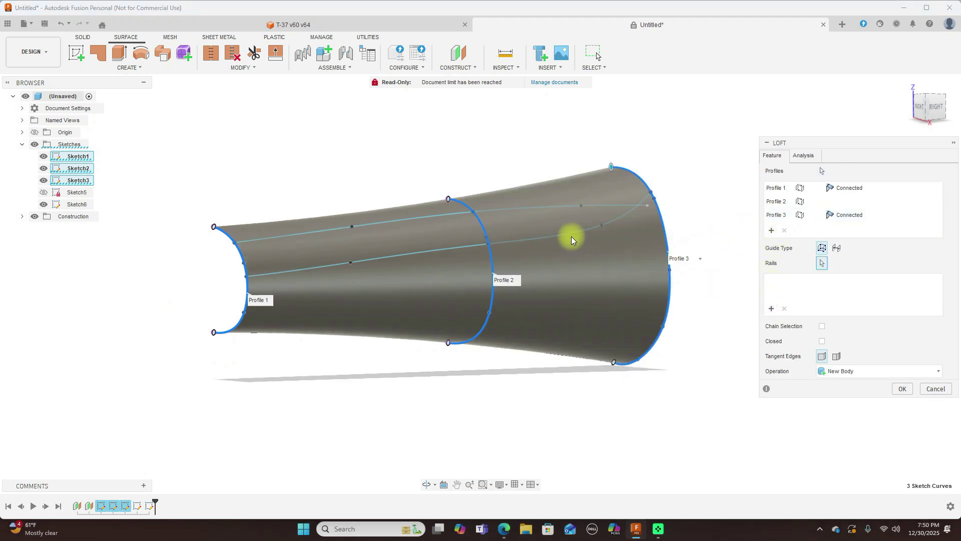
{"action": "left_click", "coordinate": [571, 238]}
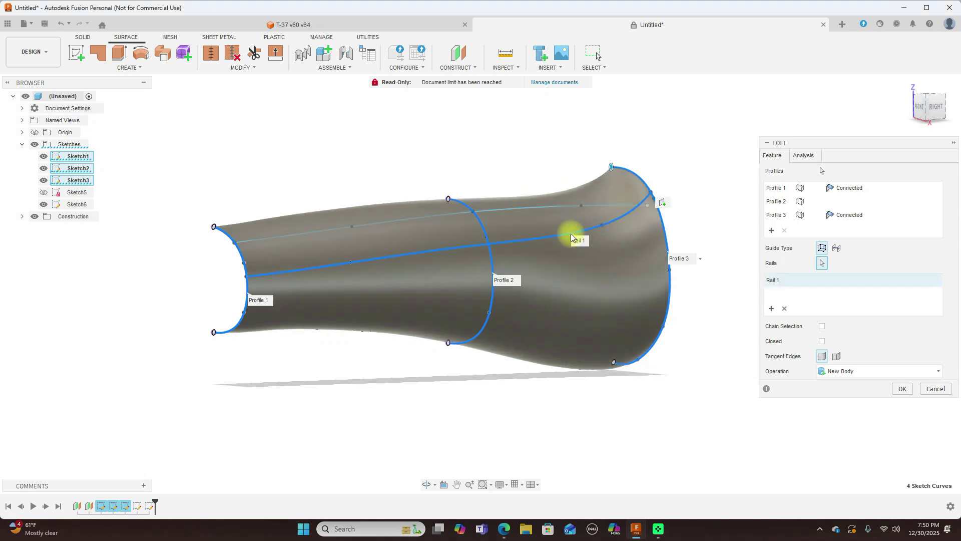
{"action": "left_click", "coordinate": [550, 208]}
{"action": "scroll", "coordinate": [644, 186], "scroll_direction": "up", "scroll_amount": 4}
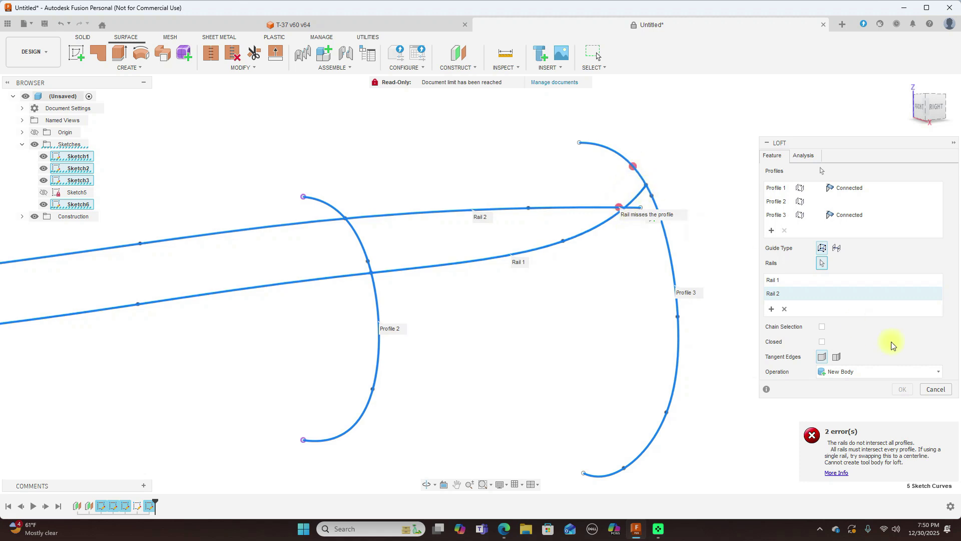
{"action": "left_click", "coordinate": [936, 389]}
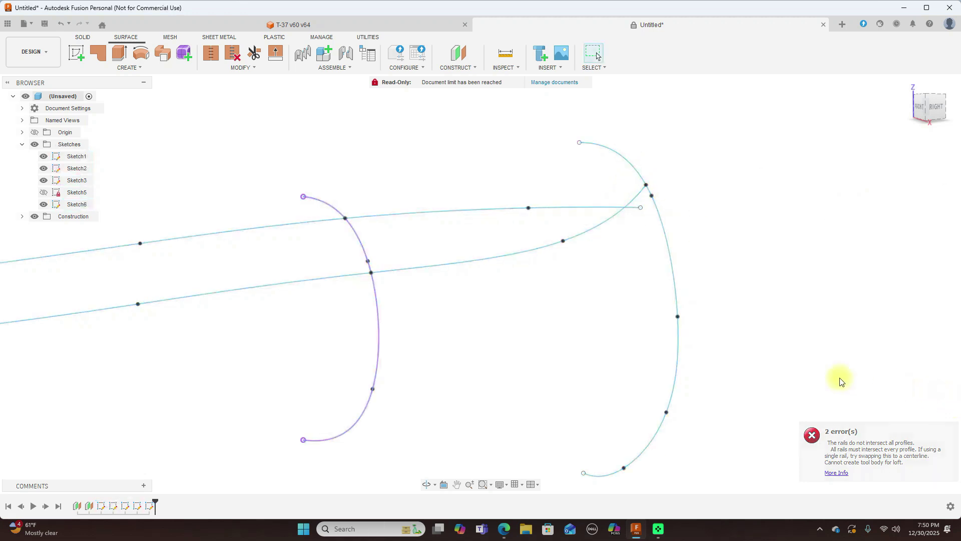
Reopen Sketch6 for editing from the timeline
{"action": "scroll", "coordinate": [803, 361], "scroll_direction": "down", "scroll_amount": 2}
{"action": "middle_click_drag", "start_coordinate": [803, 361], "coordinate": [841, 297]}
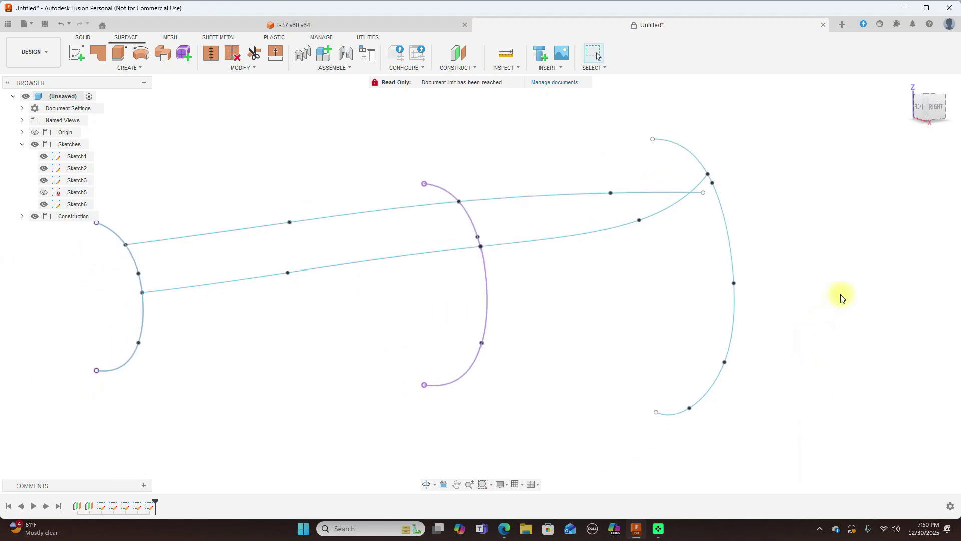
{"action": "left_click", "coordinate": [150, 505]}
{"action": "right_click", "coordinate": [150, 505]}
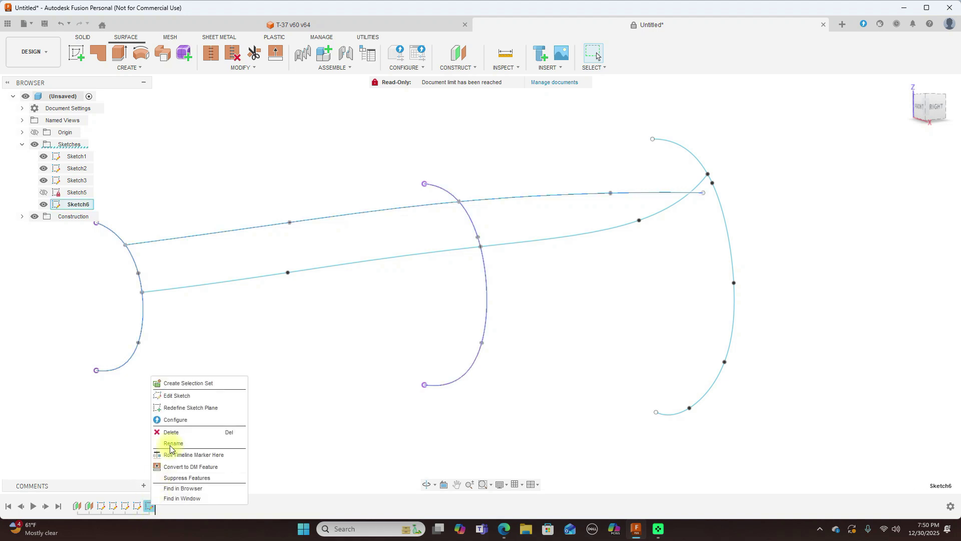
{"action": "left_click", "coordinate": [178, 394]}
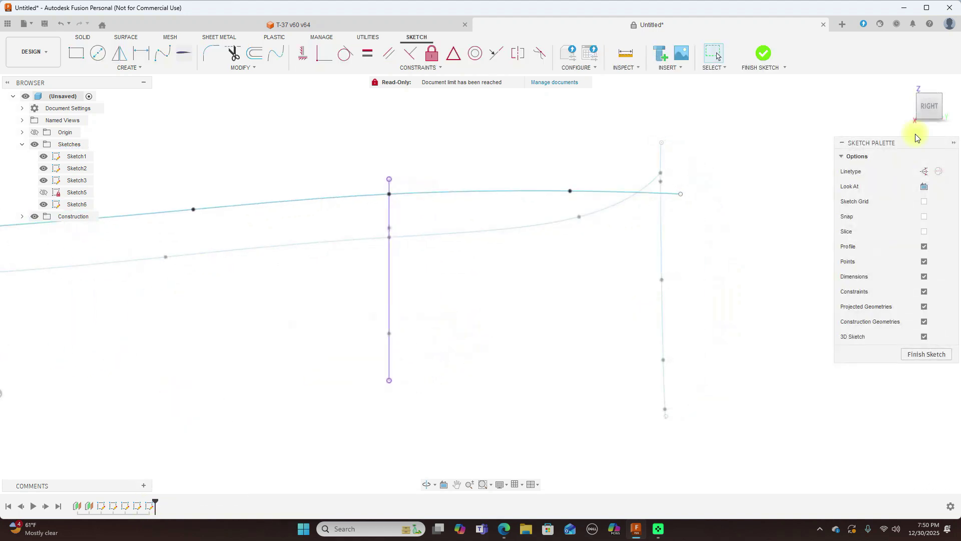
Drag the upper rail's end onto the right arc, constrain it Coincident, and finish the sketch
{"action": "mouse_move", "coordinate": [924, 110]}
{"action": "left_mouse_down"}
{"action": "mouse_move", "coordinate": [6, 123]}
{"action": "mouse_move", "coordinate": [28, 124]}
{"action": "left_mouse_up"}
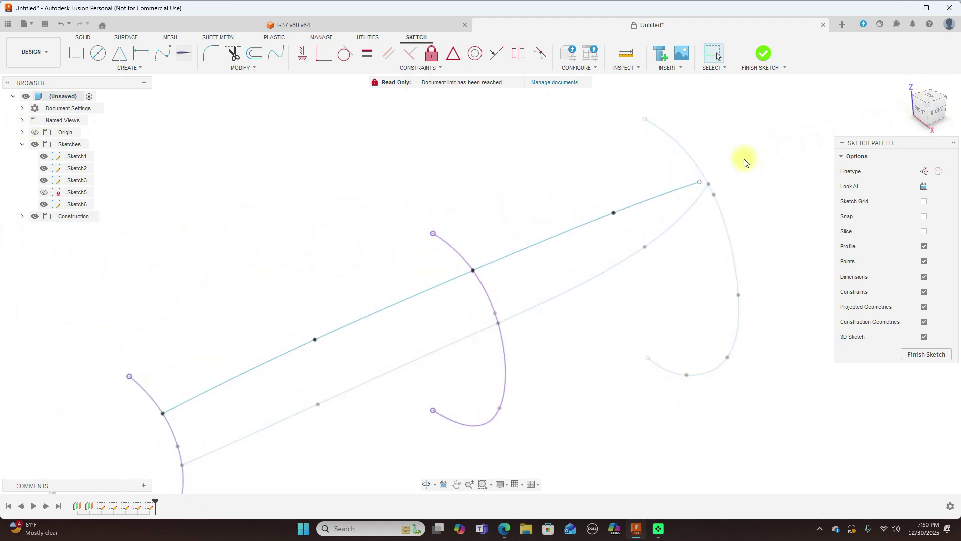
{"action": "mouse_move", "coordinate": [700, 183]}
{"action": "left_mouse_down"}
{"action": "mouse_move", "coordinate": [702, 159]}
{"action": "mouse_move", "coordinate": [672, 149]}
{"action": "mouse_move", "coordinate": [691, 145]}
{"action": "mouse_move", "coordinate": [699, 165]}
{"action": "mouse_move", "coordinate": [686, 175]}
{"action": "mouse_move", "coordinate": [708, 160]}
{"action": "mouse_move", "coordinate": [694, 168]}
{"action": "left_mouse_up"}
{"action": "scroll", "coordinate": [732, 161], "scroll_direction": "up", "scroll_amount": 2}
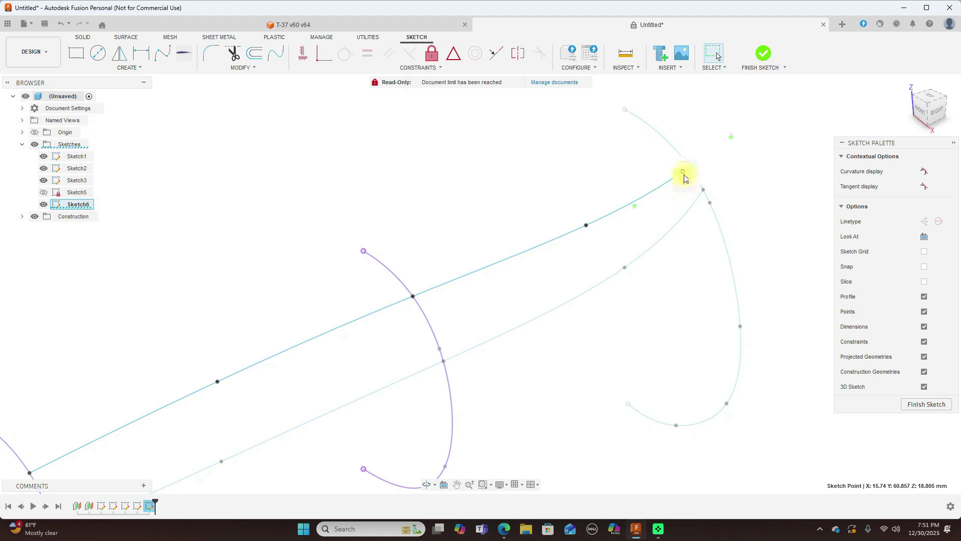
{"action": "left_click", "coordinate": [323, 55]}
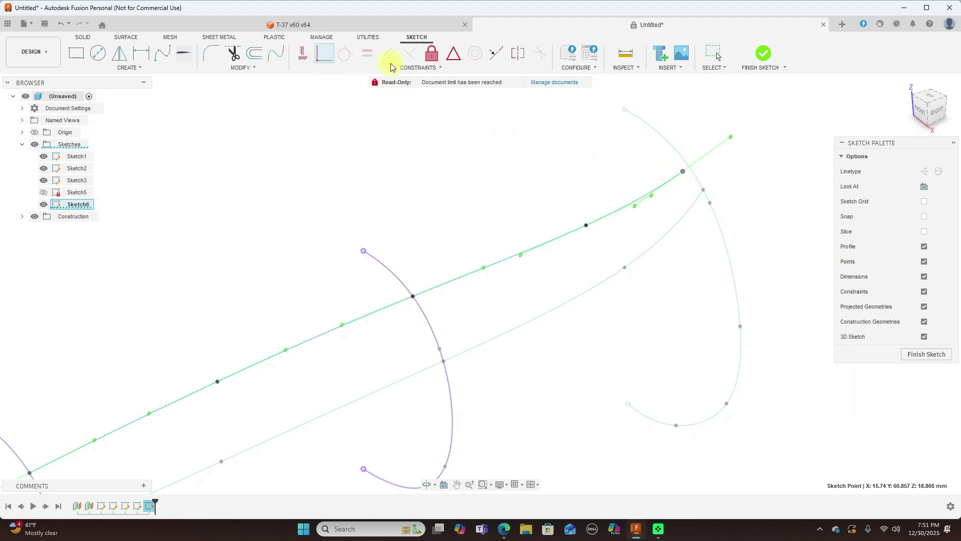
{"action": "left_click", "coordinate": [683, 157]}
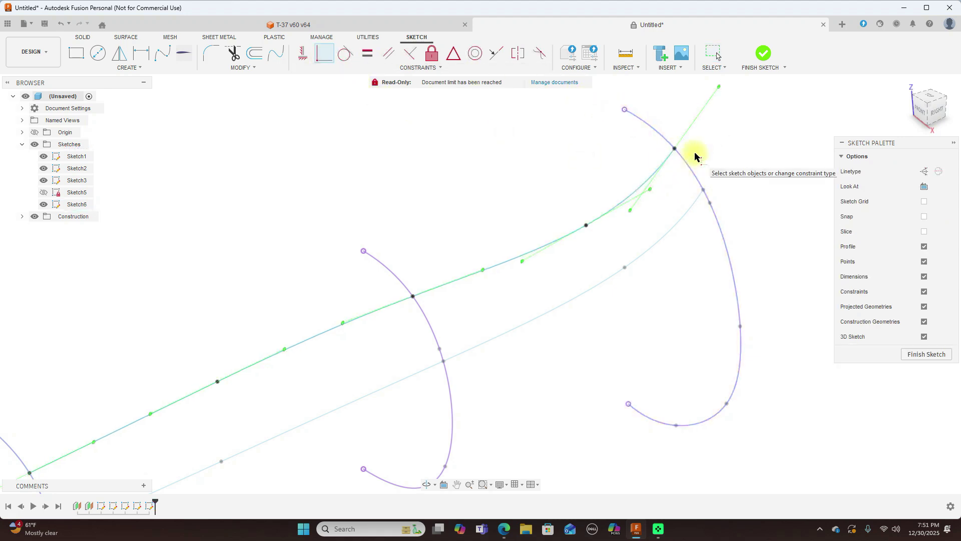
{"action": "right_click", "coordinate": [757, 161]}
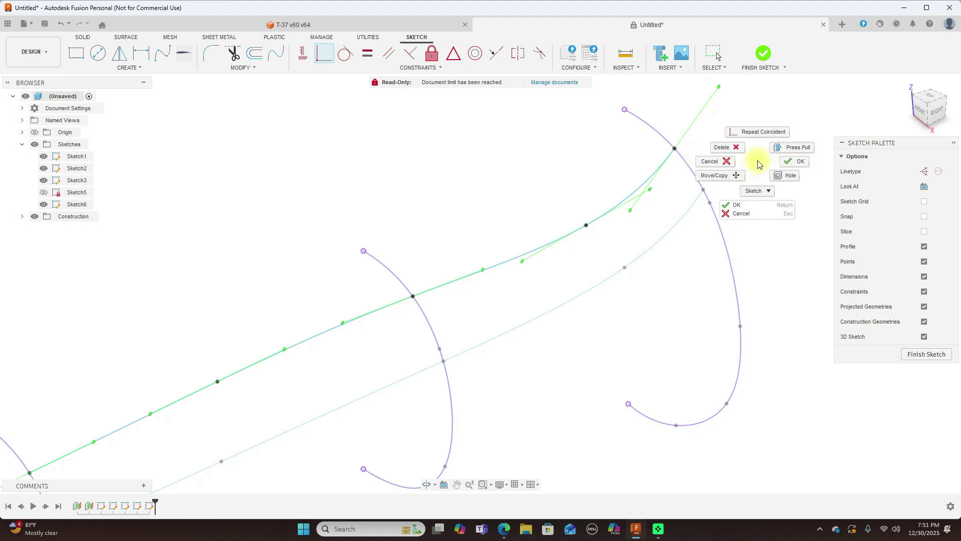
{"action": "left_click", "coordinate": [796, 161]}
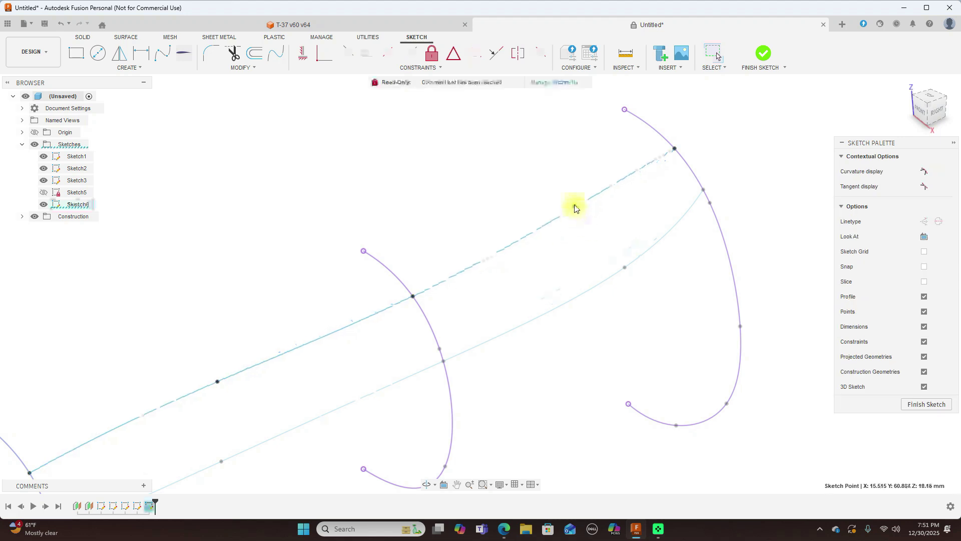
{"action": "scroll", "coordinate": [568, 235], "scroll_direction": "down", "scroll_amount": 3}
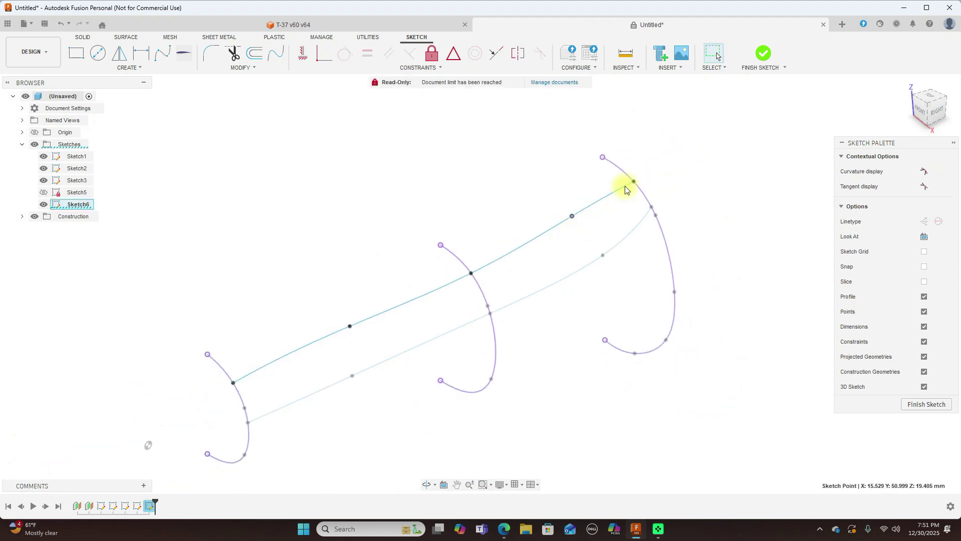
{"action": "mouse_move", "coordinate": [633, 183]}
{"action": "left_mouse_down"}
{"action": "mouse_move", "coordinate": [641, 190]}
{"action": "mouse_move", "coordinate": [635, 185]}
{"action": "left_mouse_up"}
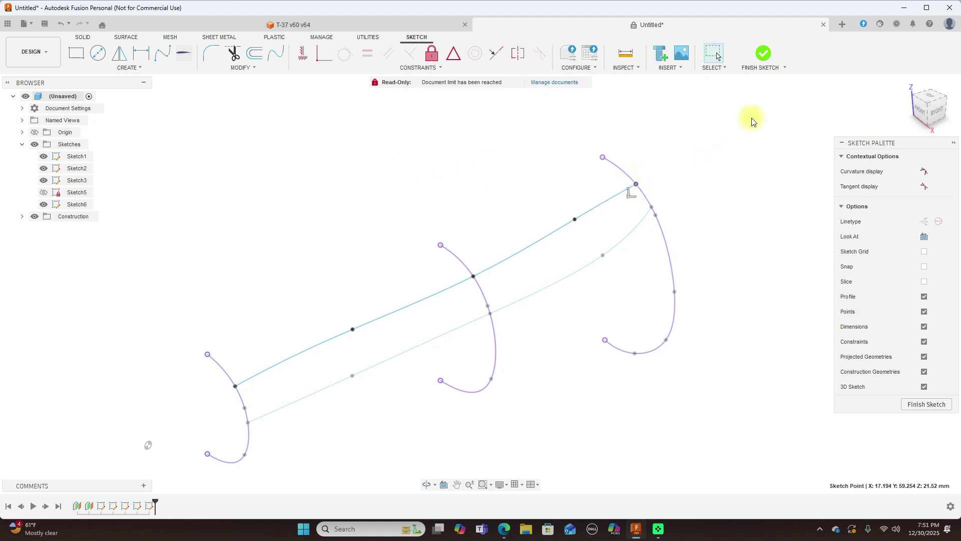
{"action": "left_click", "coordinate": [764, 53]}
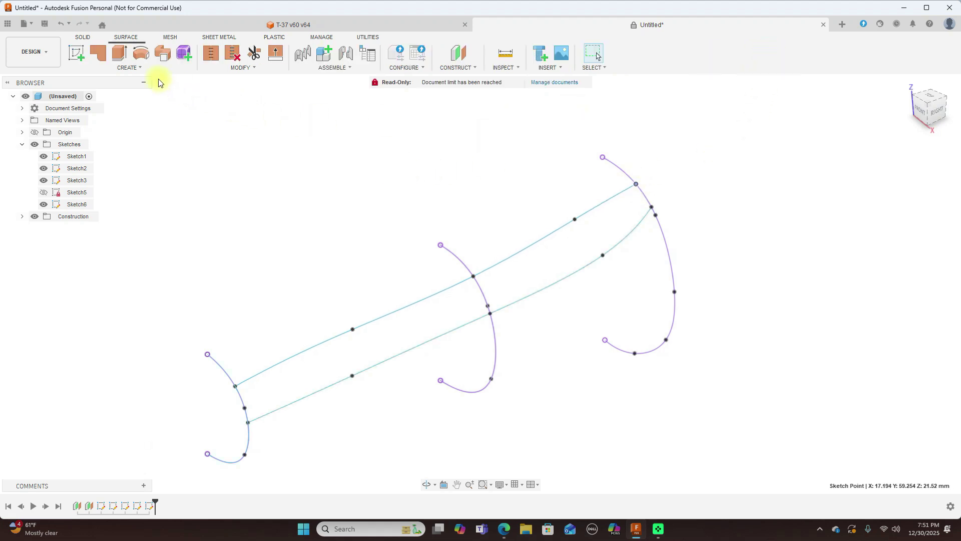
Loft through the left, middle and right curves with the upper and lower splines as rails, then cancel
{"action": "left_click", "coordinate": [146, 68]}
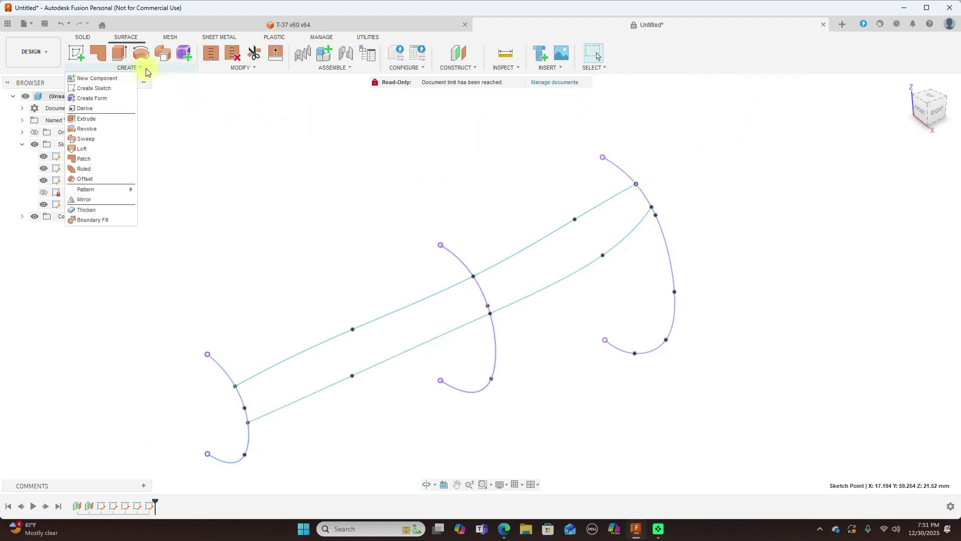
{"action": "left_click", "coordinate": [107, 152]}
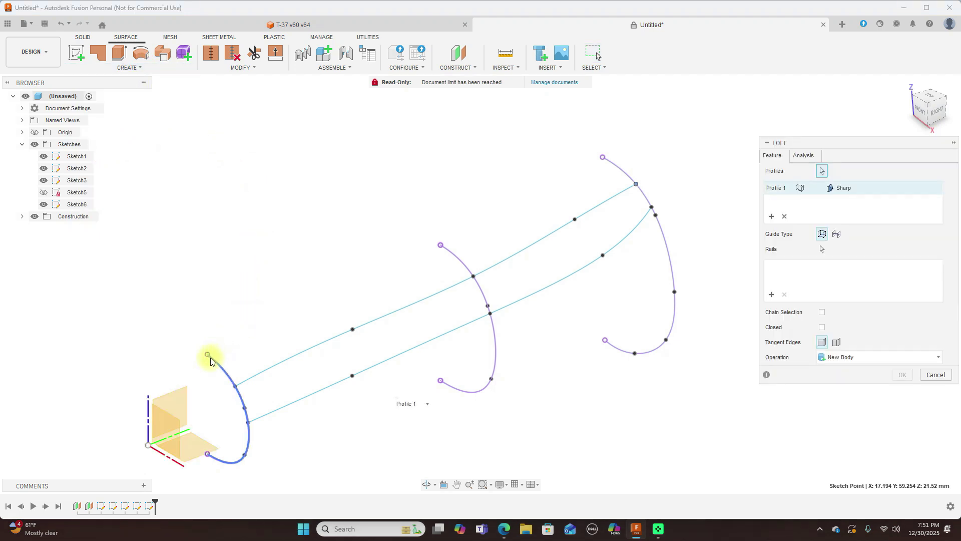
{"action": "left_click", "coordinate": [785, 217]}
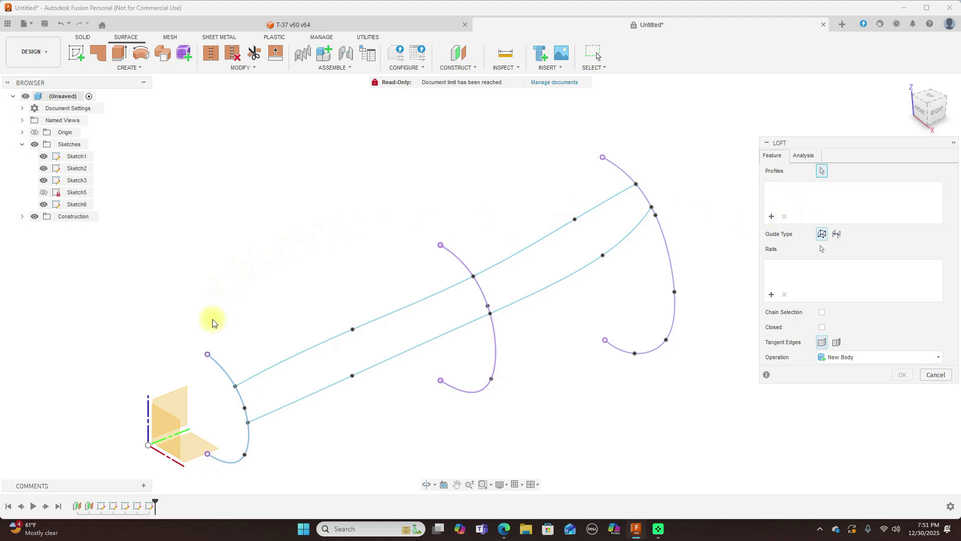
{"action": "left_click", "coordinate": [214, 372]}
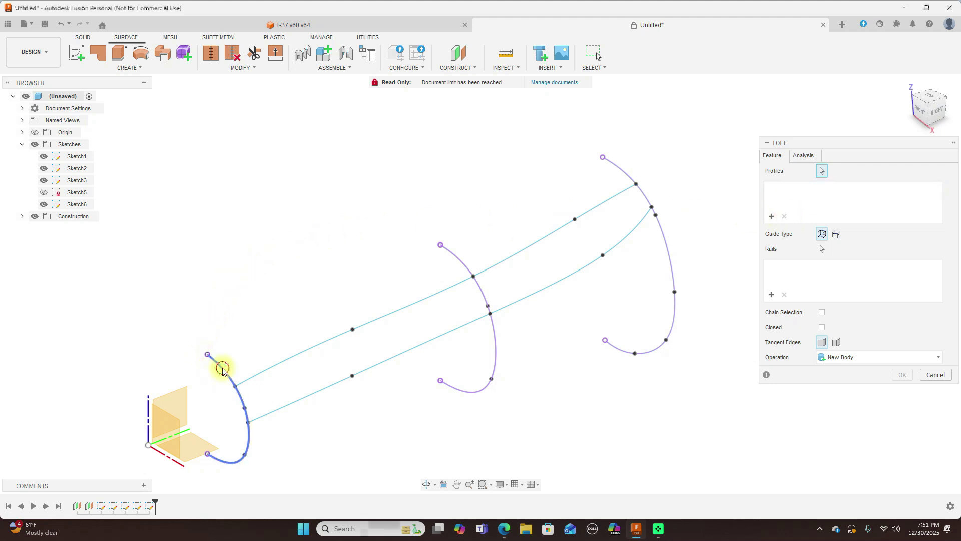
{"action": "left_click", "coordinate": [450, 256]}
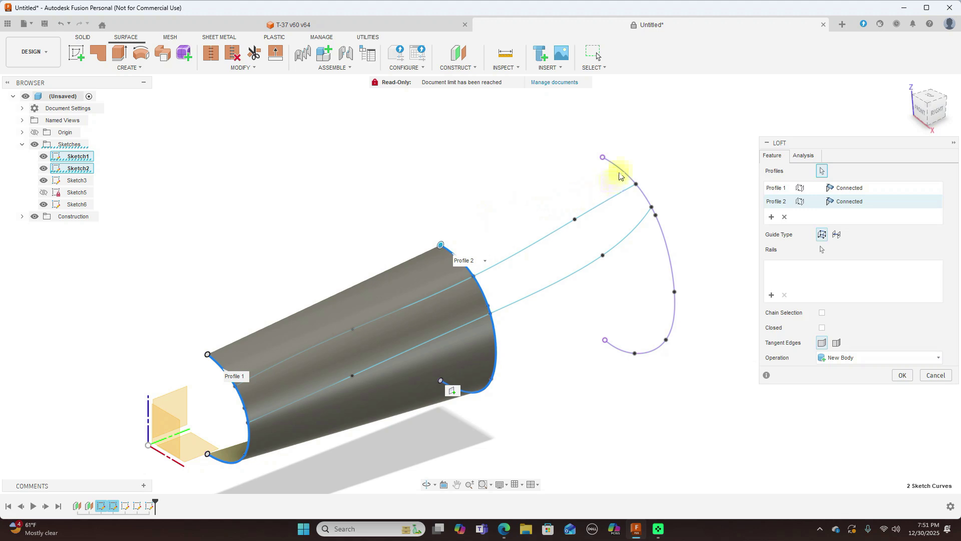
{"action": "left_click", "coordinate": [619, 176]}
{"action": "left_click", "coordinate": [772, 309]}
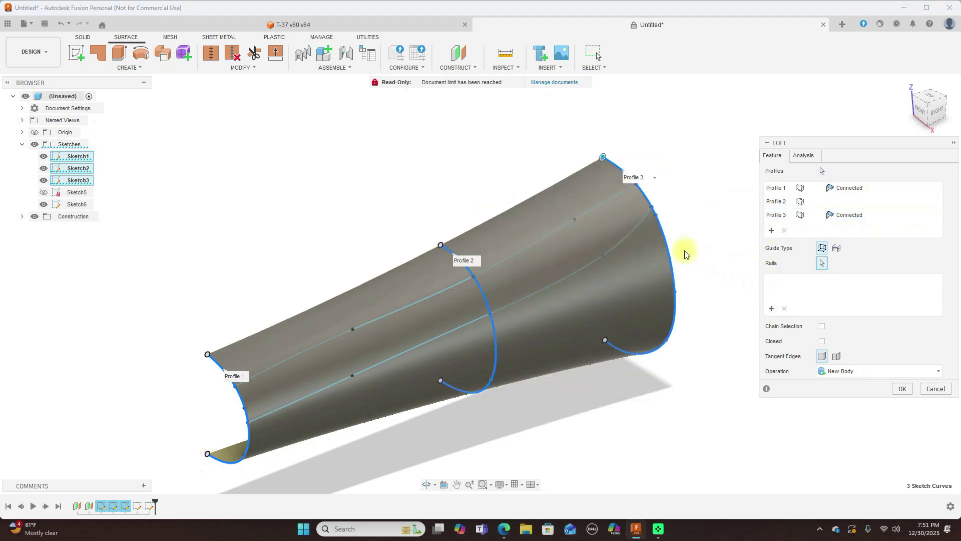
{"action": "left_click", "coordinate": [558, 228]}
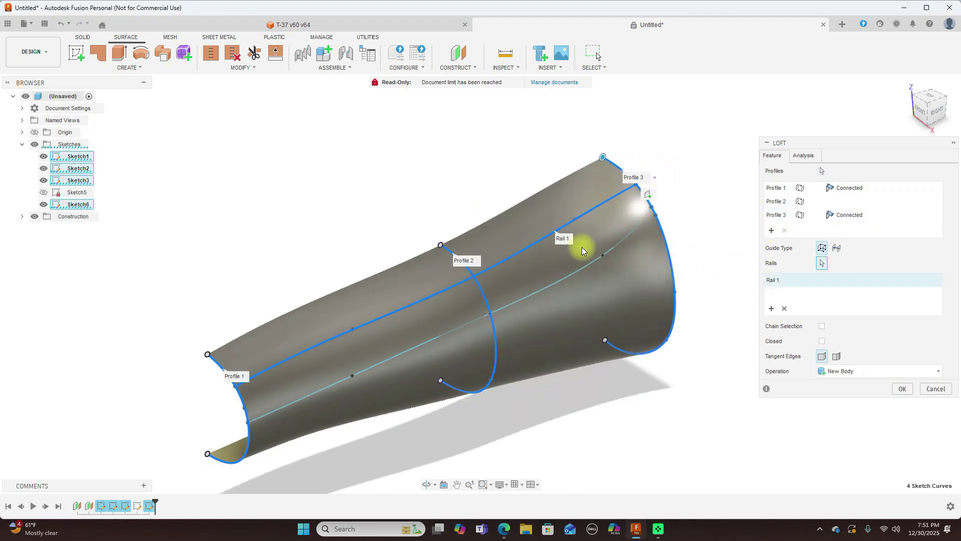
{"action": "left_click", "coordinate": [575, 271]}
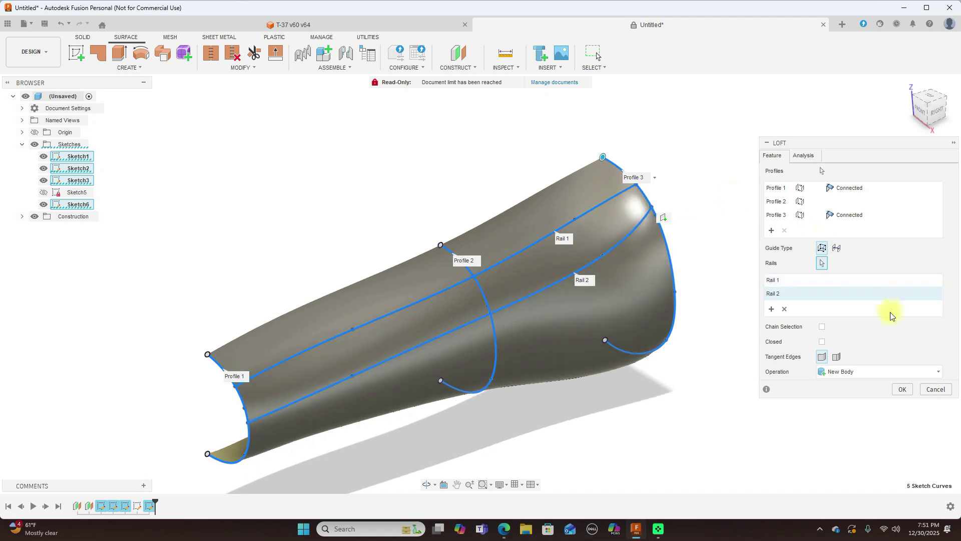
{"action": "left_click", "coordinate": [935, 390]}
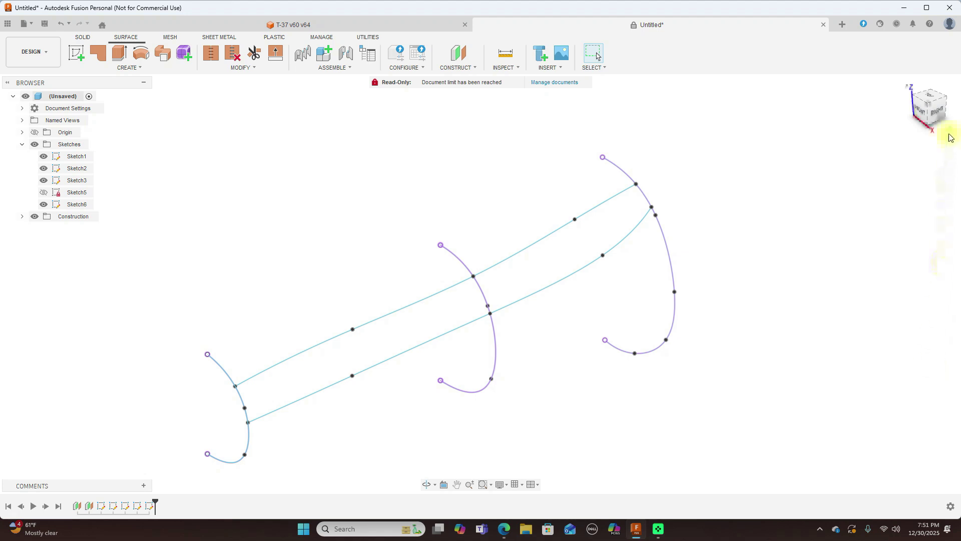
Move spline fit points and pull the upper spline's end onto the right profile
{"action": "left_click_drag", "start_coordinate": [937, 107], "coordinate": [860, 160]}
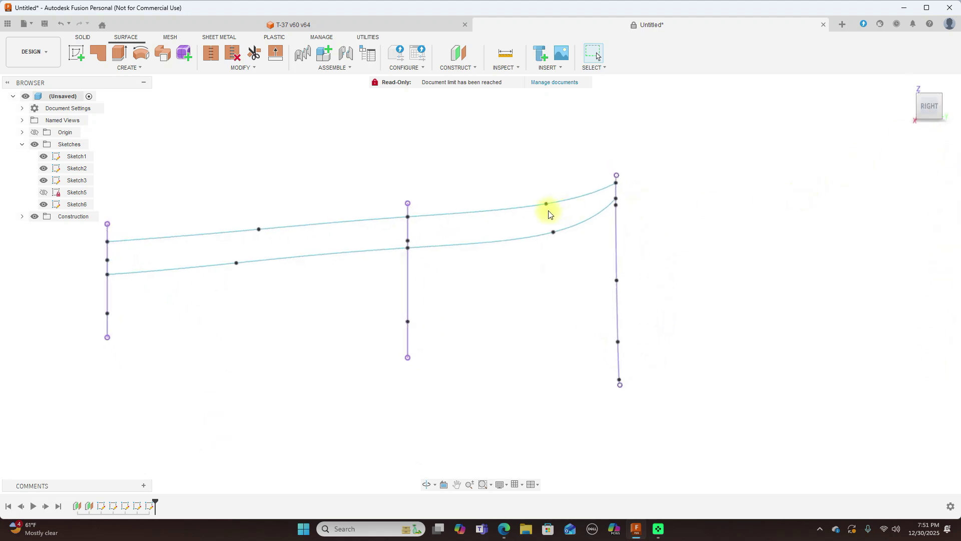
{"action": "mouse_move", "coordinate": [542, 227]}
{"action": "left_mouse_down"}
{"action": "mouse_move", "coordinate": [532, 221]}
{"action": "mouse_move", "coordinate": [537, 191]}
{"action": "left_mouse_up"}
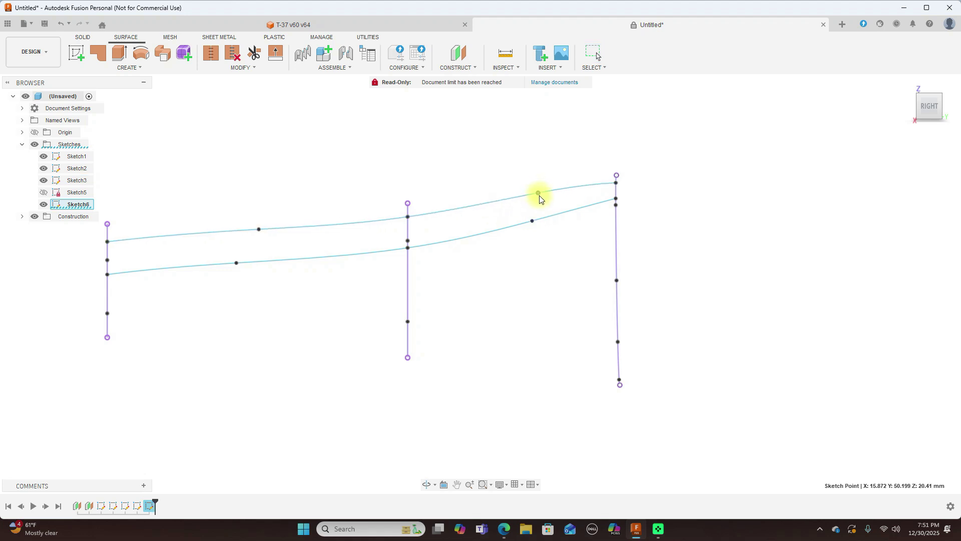
{"action": "mouse_move", "coordinate": [701, 190]}
{"action": "middle_mouse_down", "text": "shift"}
{"action": "mouse_move", "coordinate": [480, 281]}
{"action": "mouse_move", "coordinate": [718, 159]}
{"action": "middle_mouse_up", "text": "shift"}
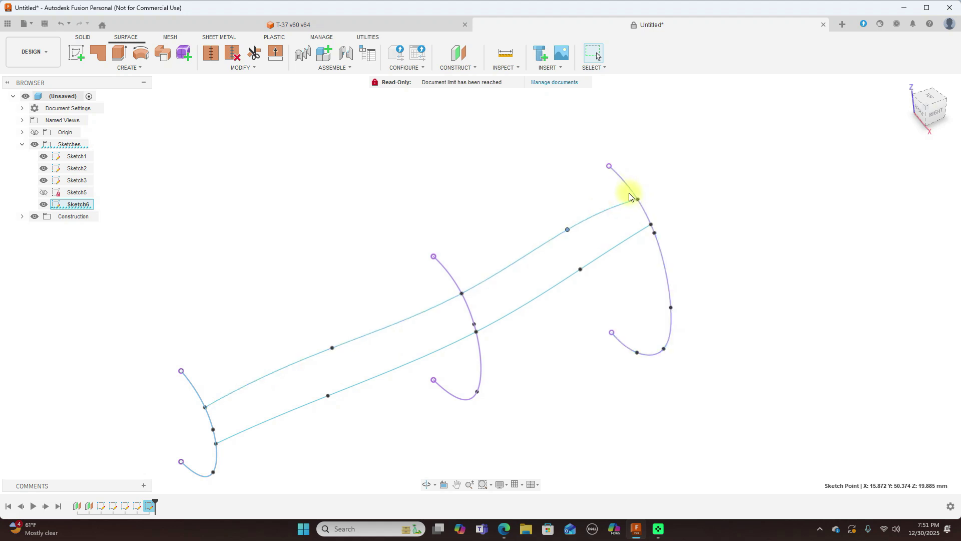
{"action": "left_click_drag", "start_coordinate": [637, 202], "coordinate": [631, 194]}
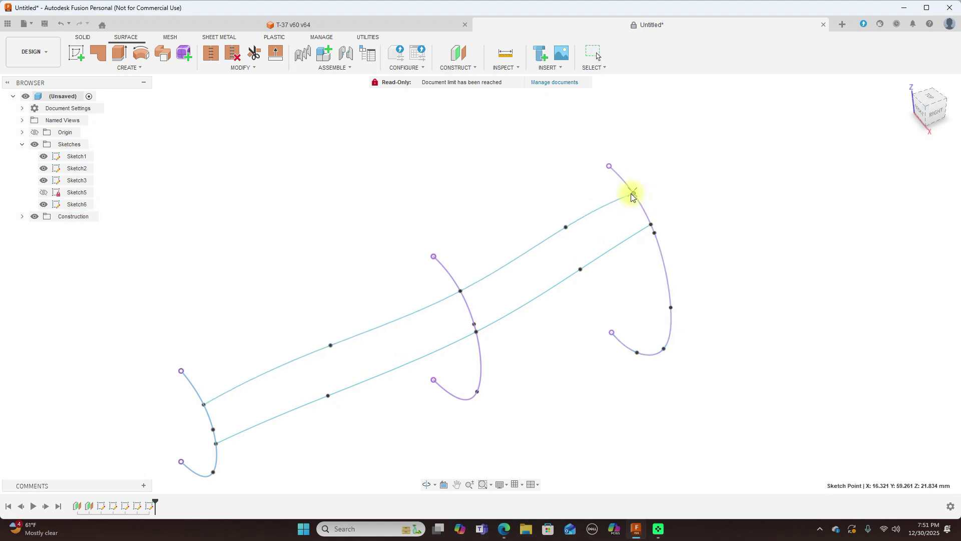
{"action": "left_click", "coordinate": [575, 224]}
{"action": "left_click_drag", "start_coordinate": [567, 229], "coordinate": [572, 229]}
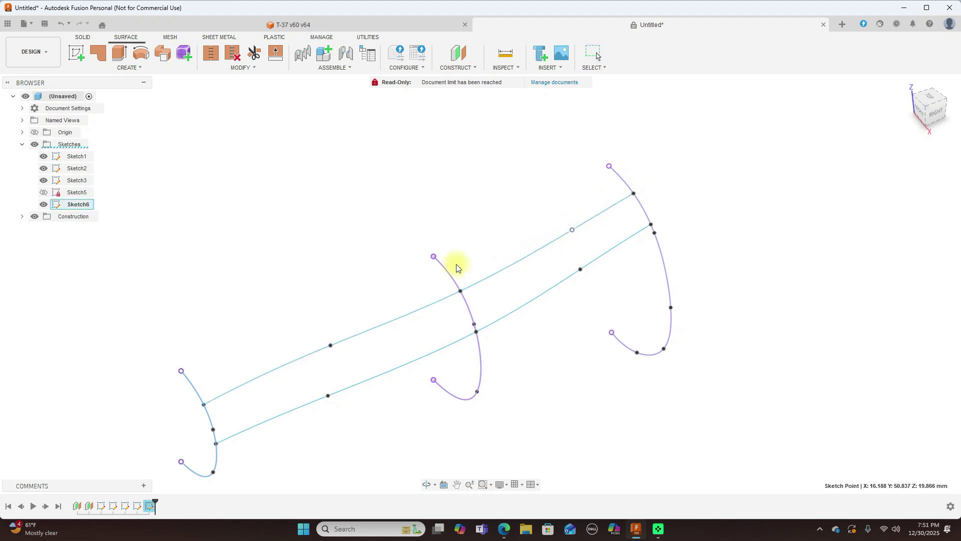
In Front view, shift the left spline's fit points onto the profile curves, then check from the top
{"action": "left_click", "coordinate": [910, 119]}
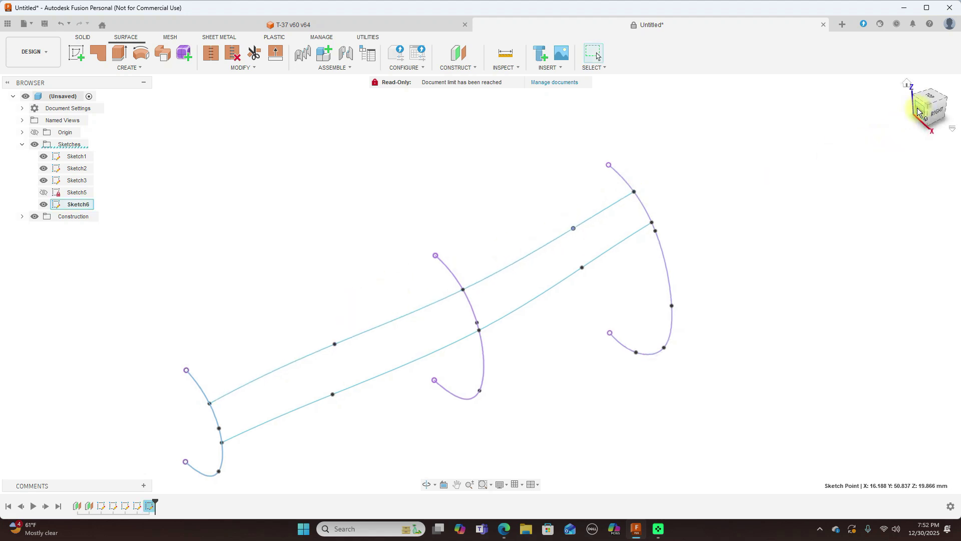
{"action": "scroll", "coordinate": [549, 193], "scroll_direction": "up", "scroll_amount": 3}
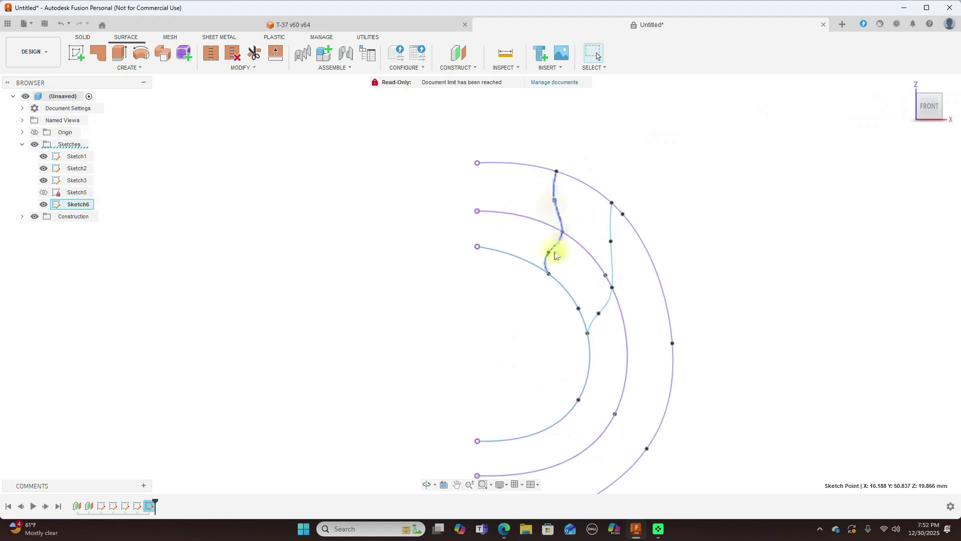
{"action": "left_click_drag", "start_coordinate": [552, 254], "coordinate": [554, 255]}
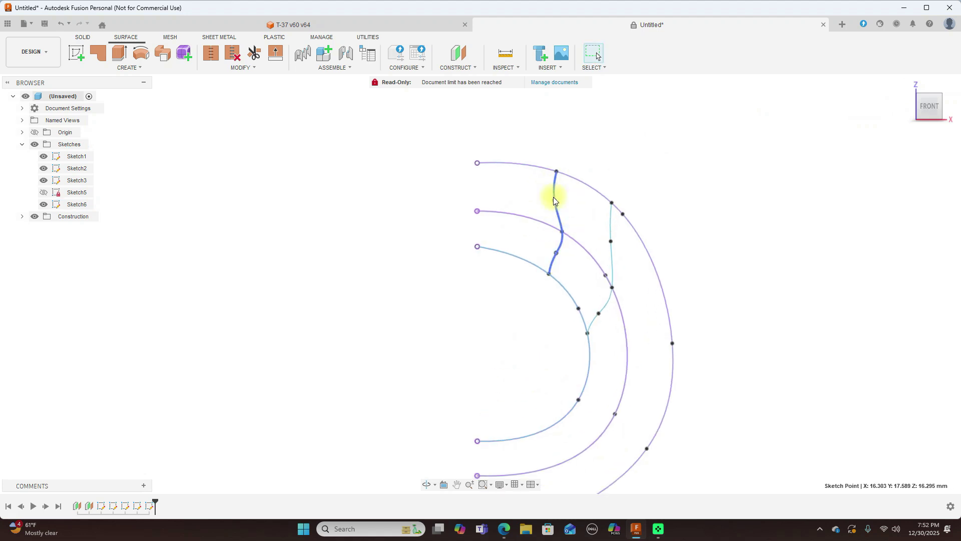
{"action": "left_click_drag", "start_coordinate": [554, 197], "coordinate": [564, 201]}
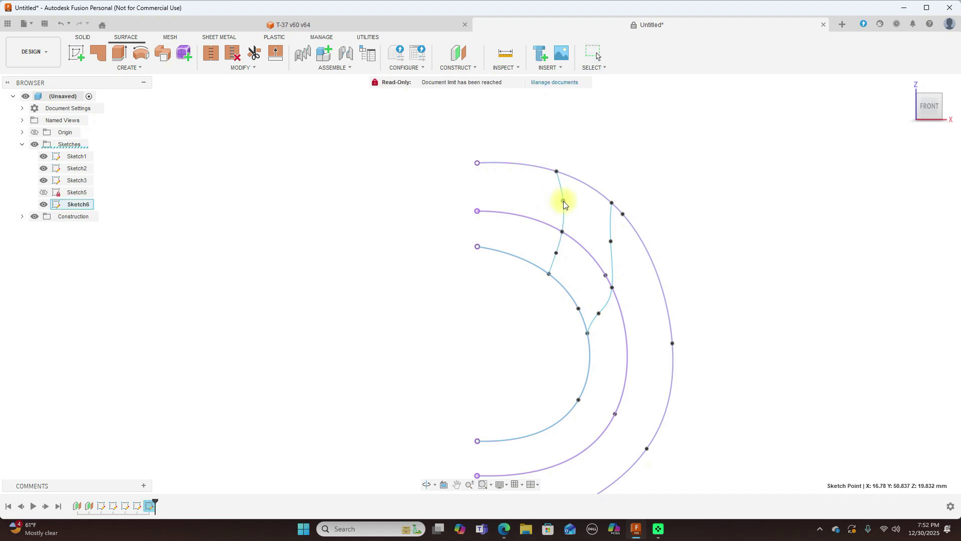
{"action": "left_click", "coordinate": [601, 315]}
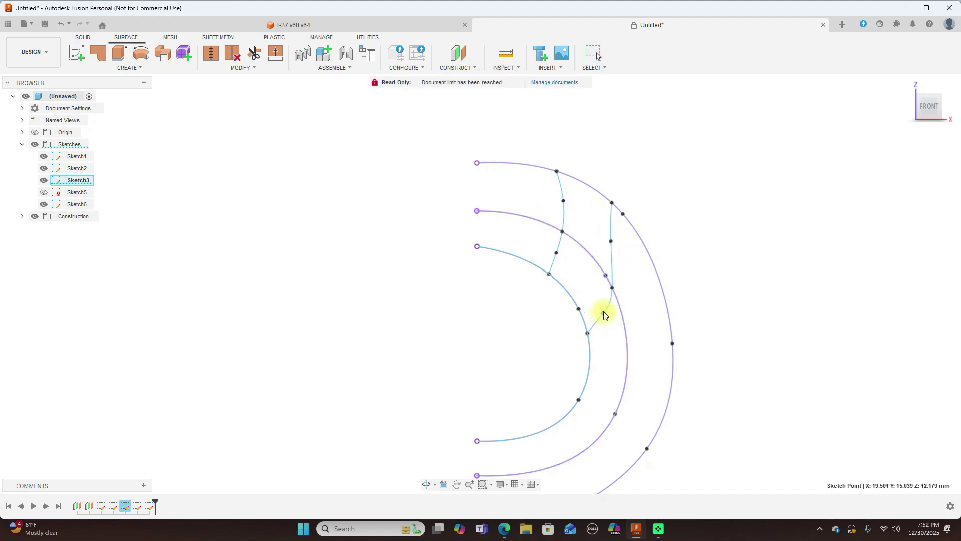
{"action": "mouse_move", "coordinate": [947, 111]}
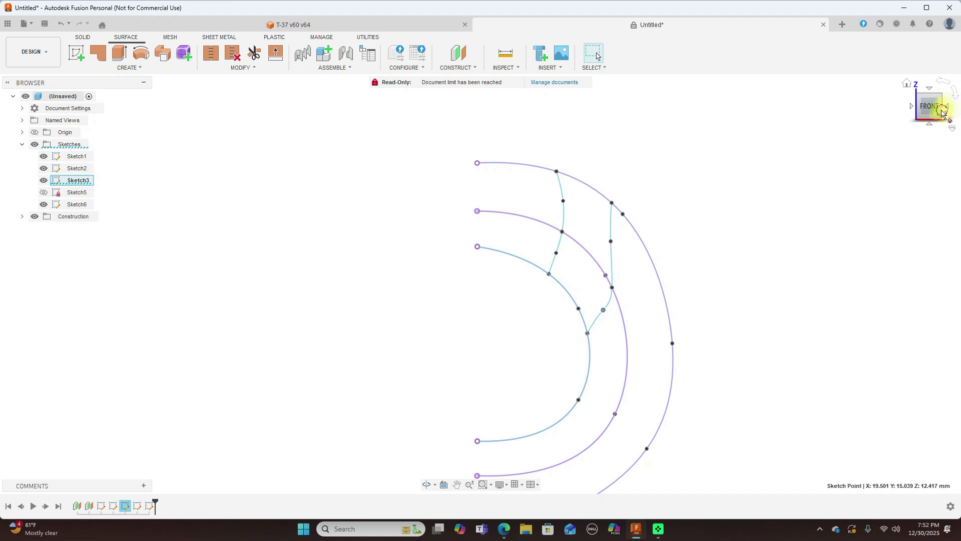
{"action": "mouse_move", "coordinate": [942, 113]}
{"action": "left_mouse_down"}
{"action": "mouse_move", "coordinate": [843, 118]}
{"action": "mouse_move", "coordinate": [871, 118]}
{"action": "mouse_move", "coordinate": [848, 135]}
{"action": "mouse_move", "coordinate": [944, 111]}
{"action": "left_mouse_up"}
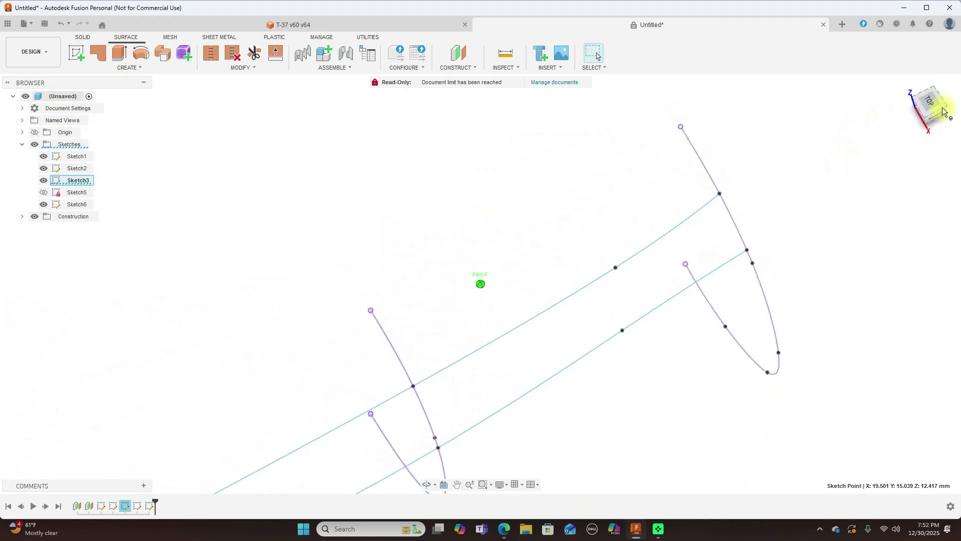
{"action": "left_click", "coordinate": [944, 111]}
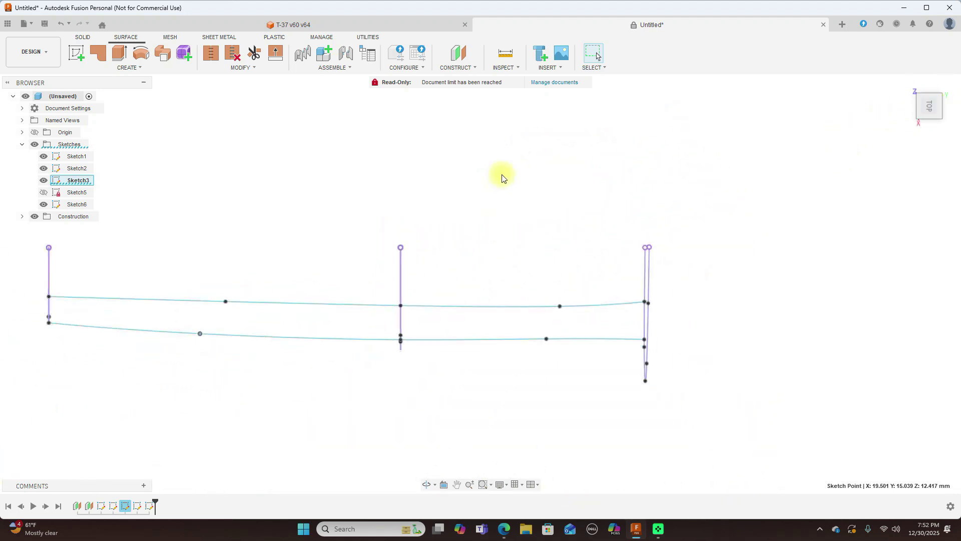
{"action": "scroll", "coordinate": [568, 179], "scroll_direction": "down", "scroll_amount": 3}
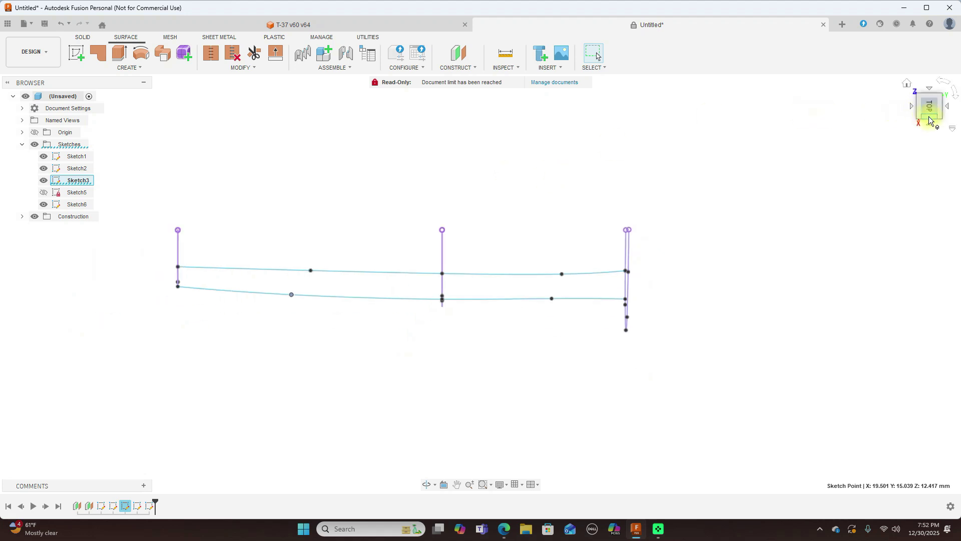
{"action": "mouse_move", "coordinate": [927, 103]}
{"action": "left_mouse_down"}
{"action": "mouse_move", "coordinate": [956, 93]}
{"action": "mouse_move", "coordinate": [951, 100]}
{"action": "left_mouse_up"}
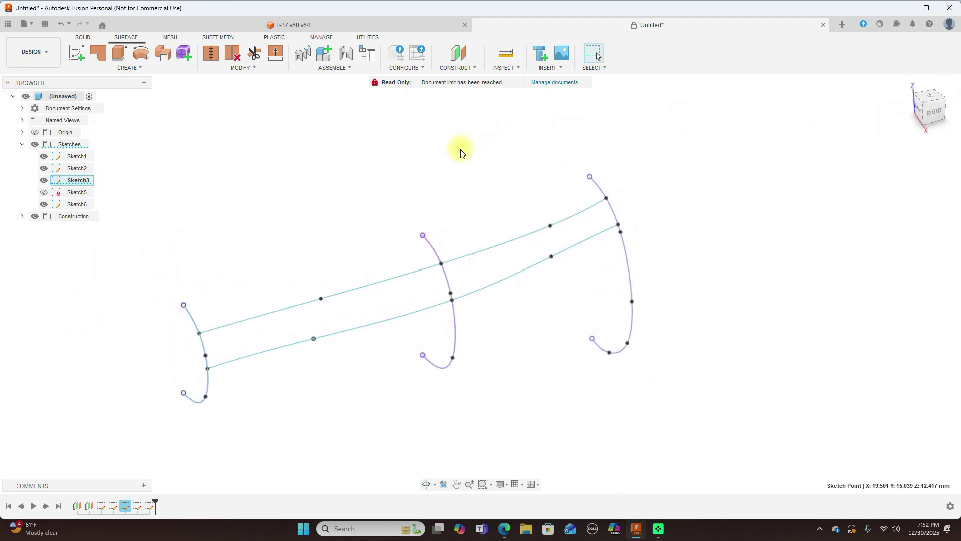
{"action": "left_click", "coordinate": [149, 507]}
{"action": "right_click", "coordinate": [149, 507]}
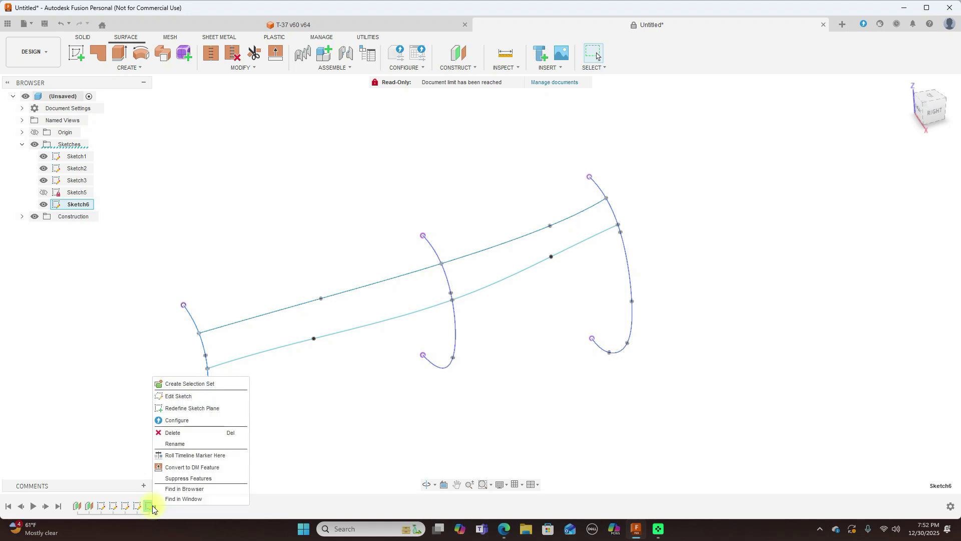
{"action": "left_click", "coordinate": [186, 398]}
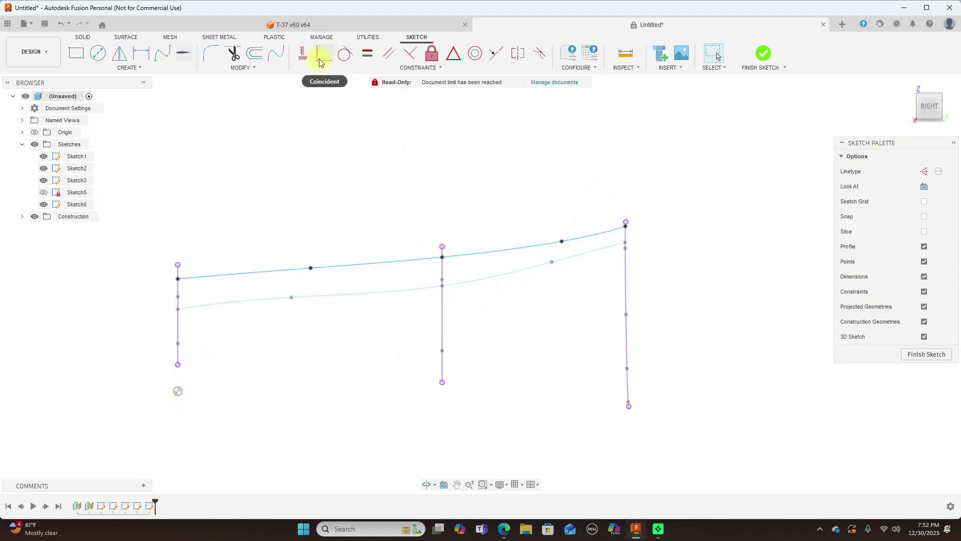
{"action": "left_click", "coordinate": [438, 69]}
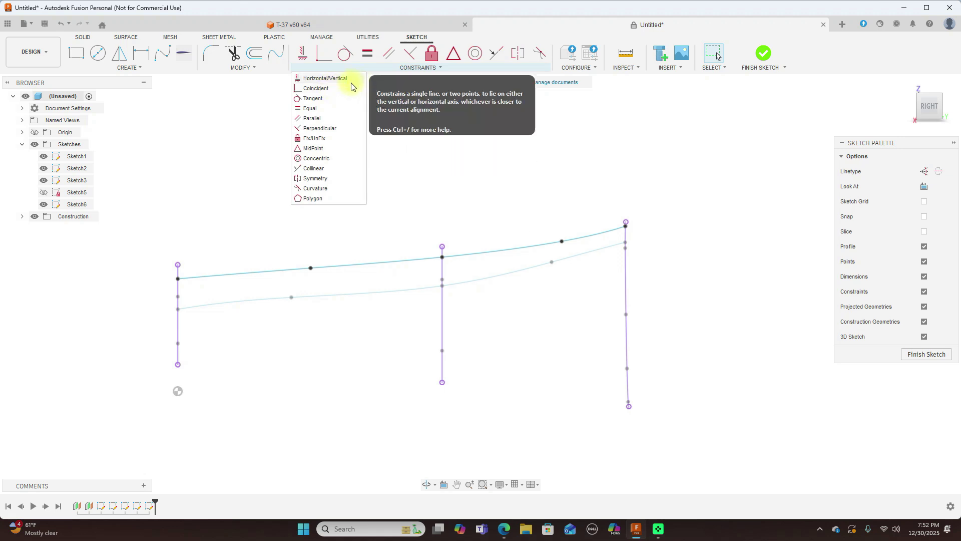
{"action": "left_click", "coordinate": [764, 53]}
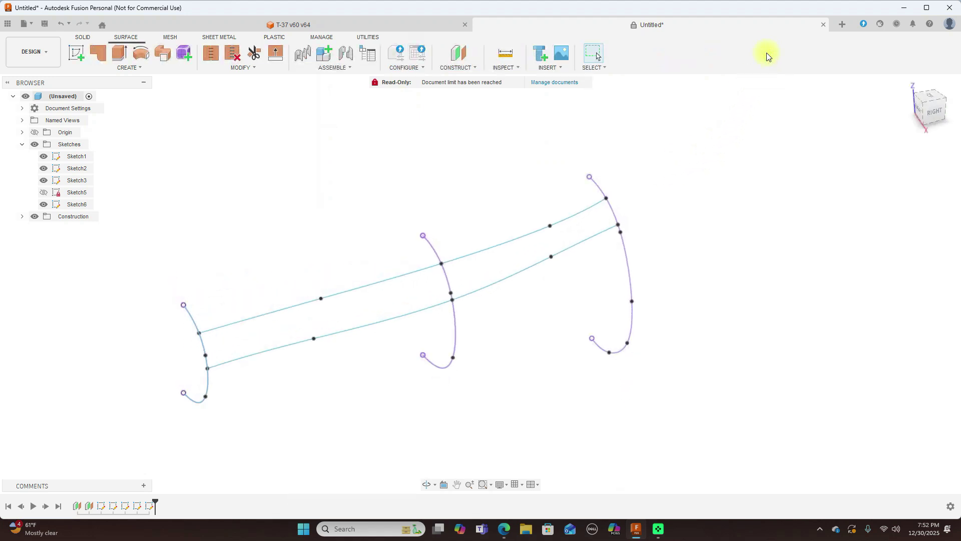